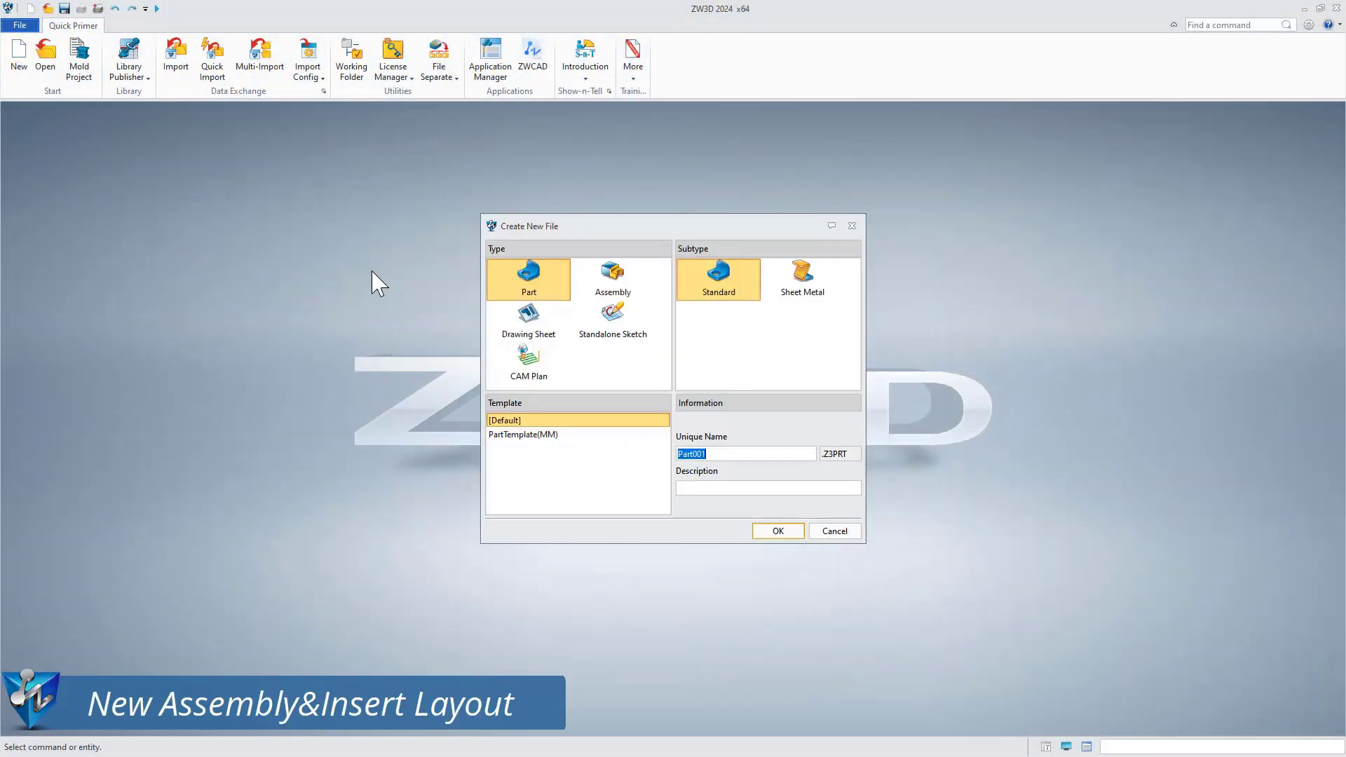
- Create a new assembly file named 'vacuum cup'
left_click(613, 279)
type("vacuum cup")
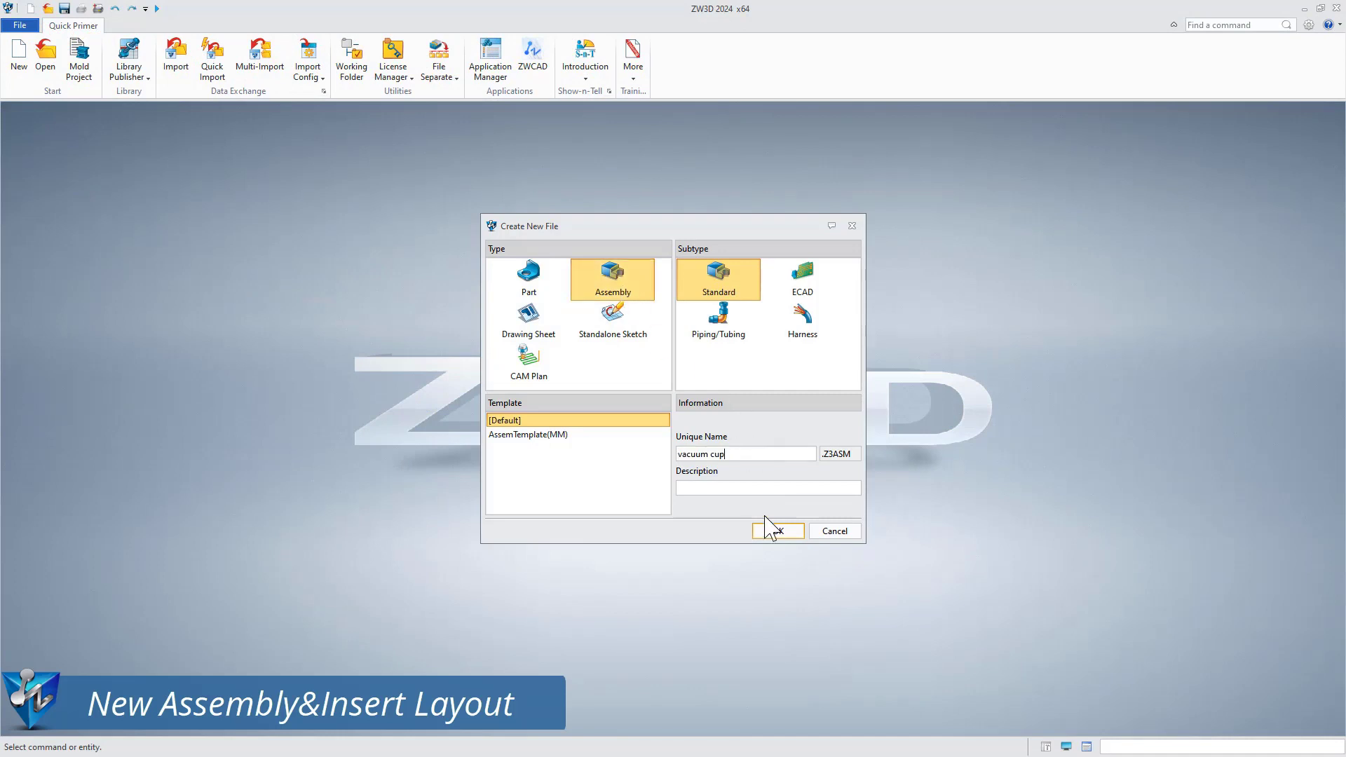
left_click(766, 532)
- Insert a new Master Layout .Z3PRT component named 'Framework' into the assembly
left_click(21, 73)
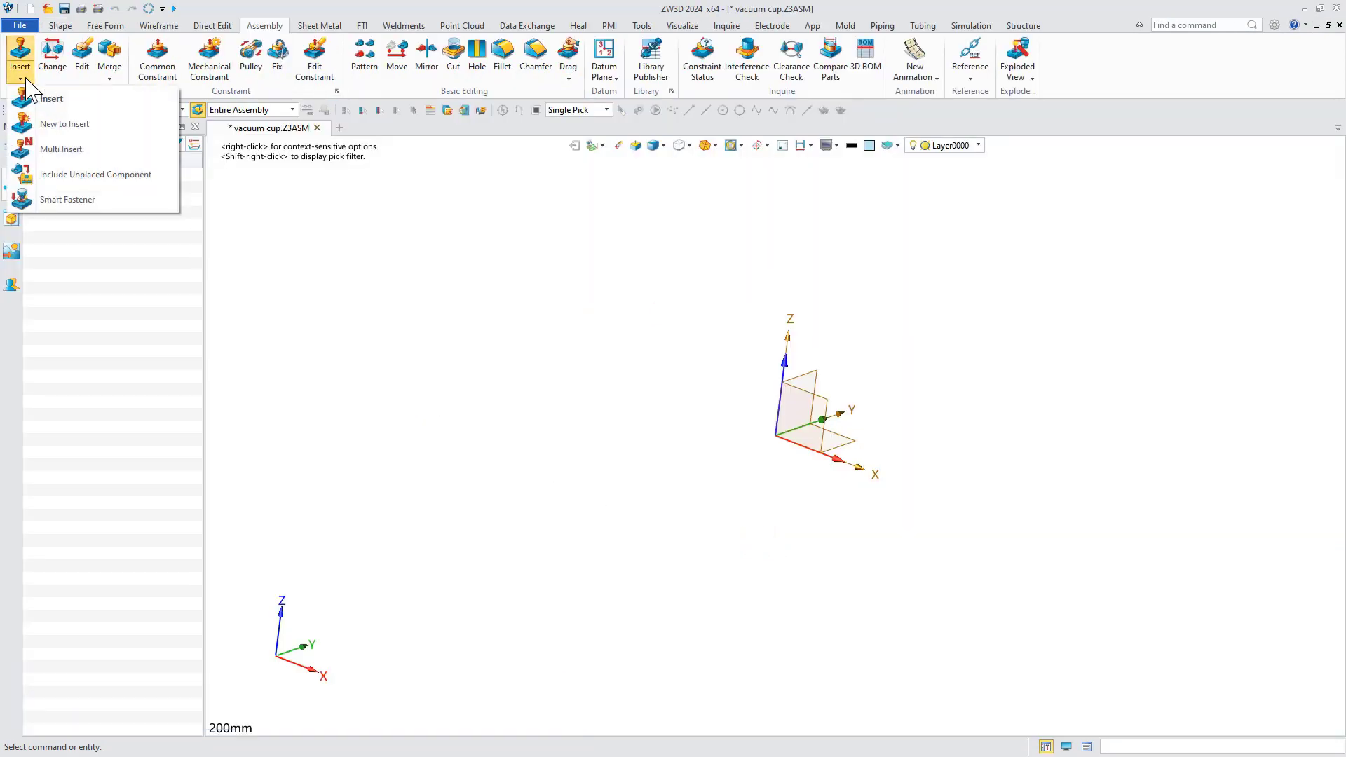
left_click(42, 120)
double_click(102, 191)
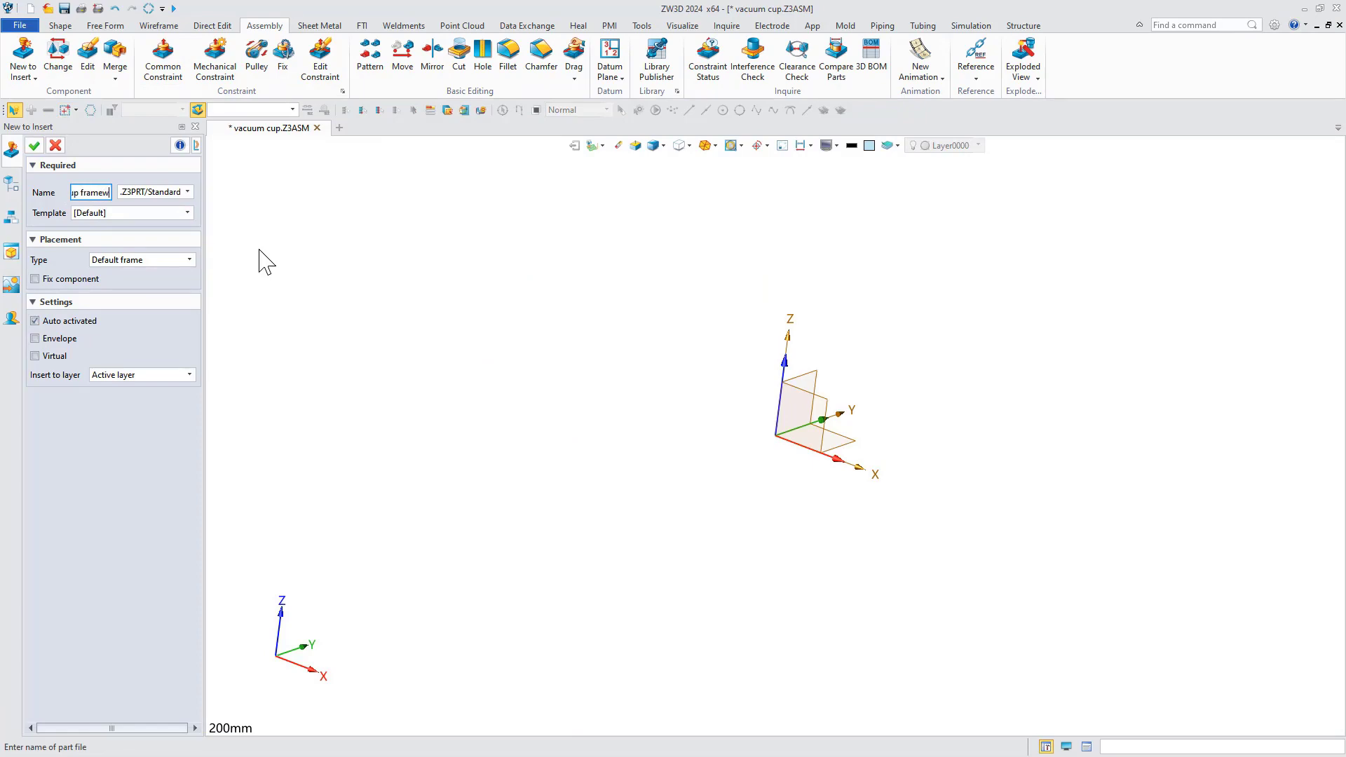
type("Framework")
left_click(188, 191)
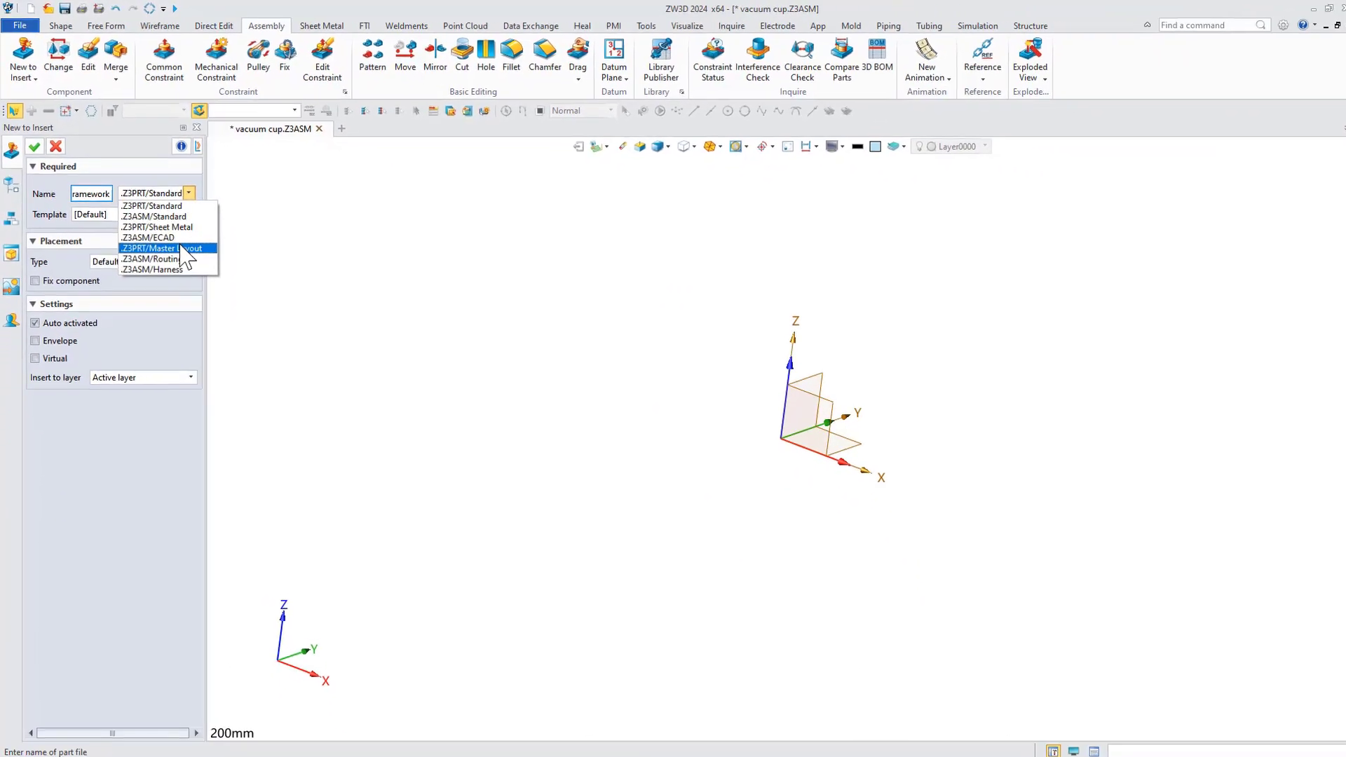
left_click(320, 494)
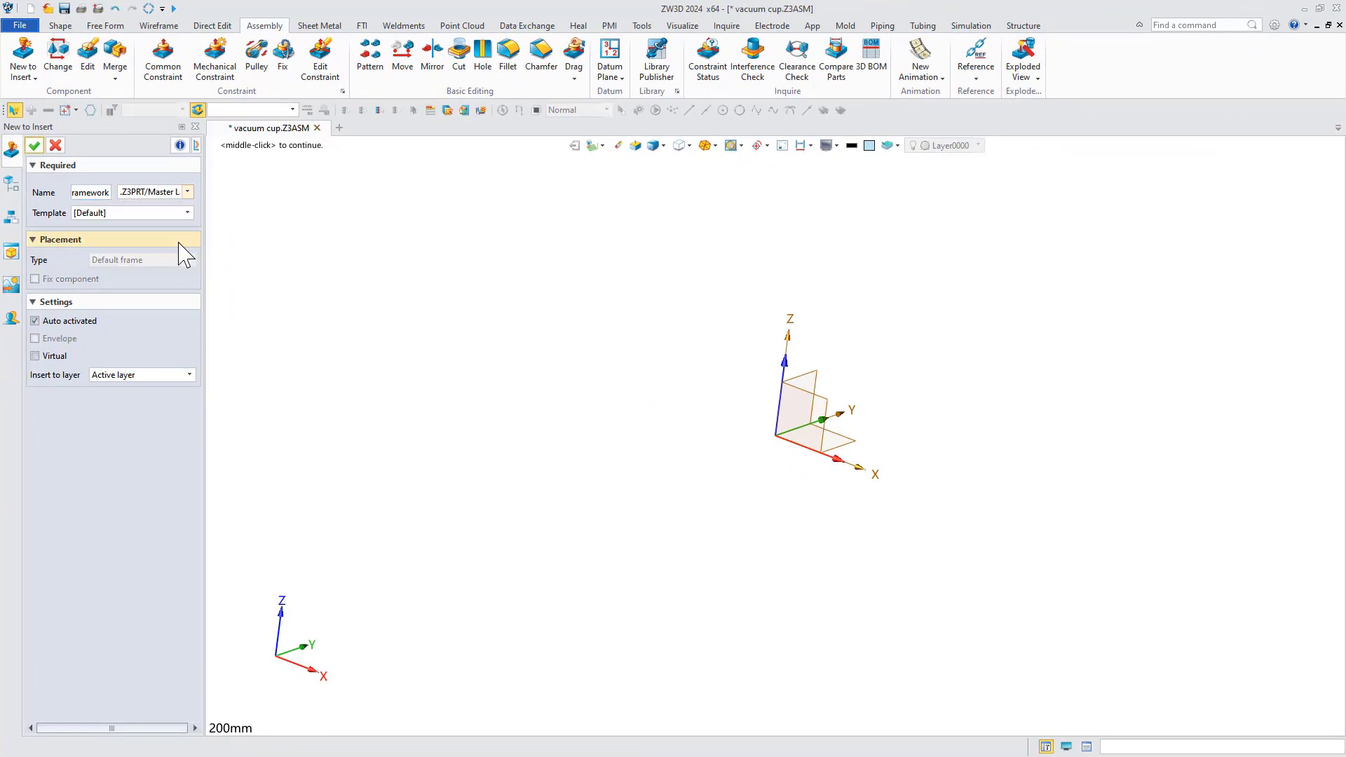
left_click(34, 145)
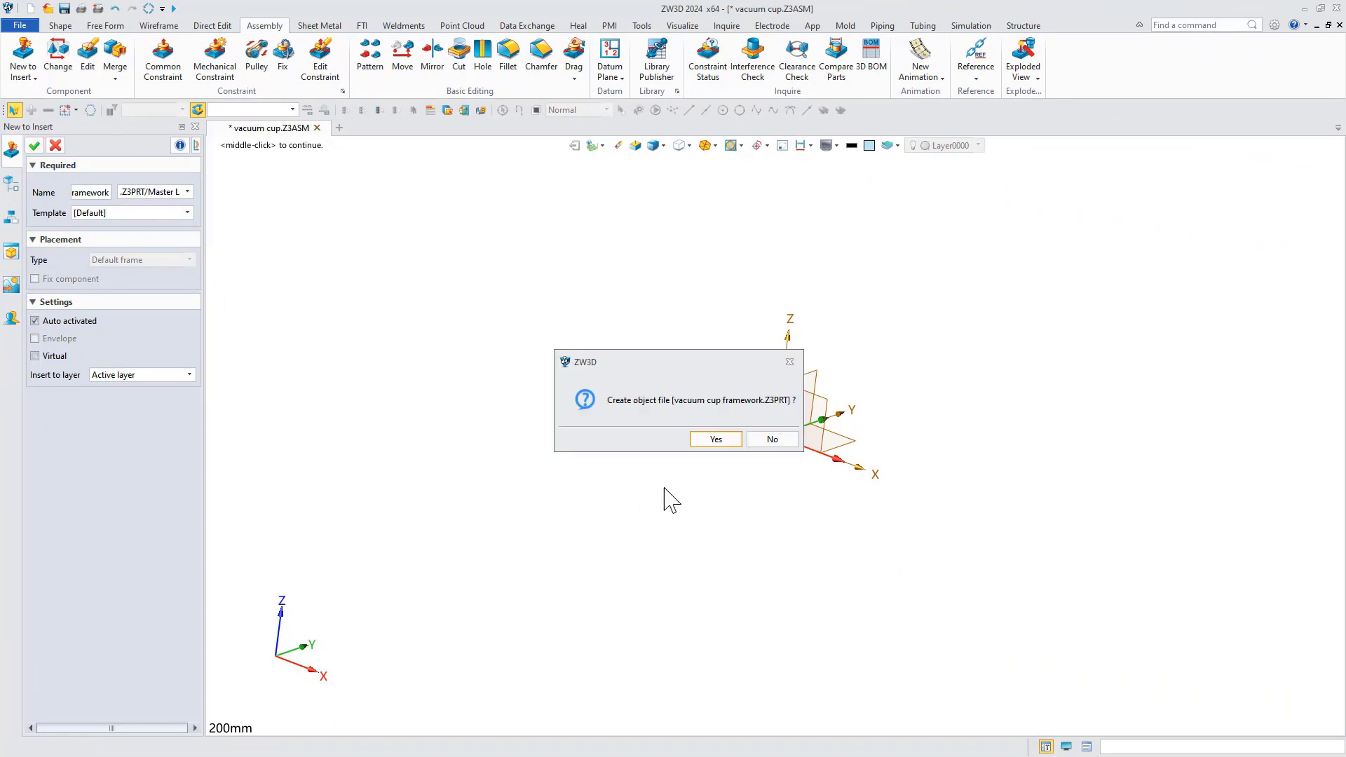
left_click(719, 440)
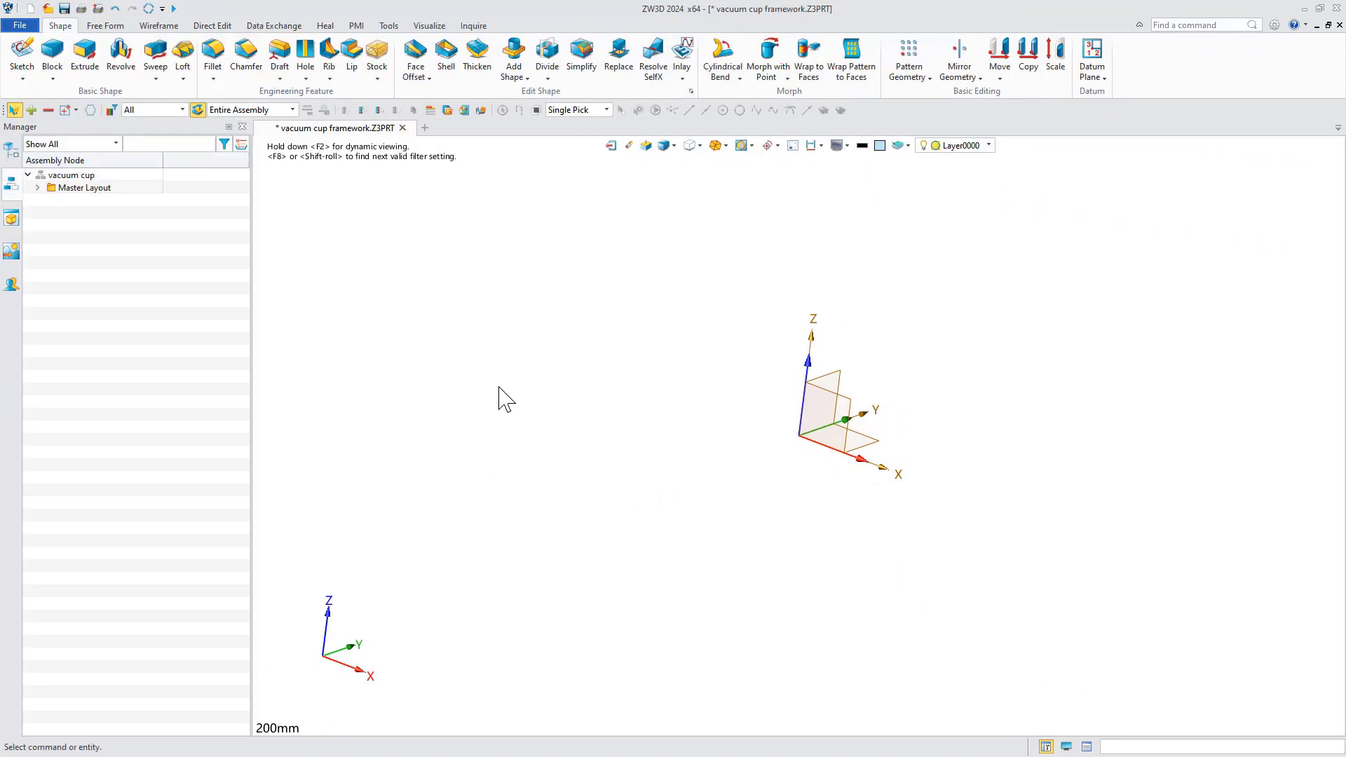
- Start a new sketch on the default datum plane
left_click(22, 53)
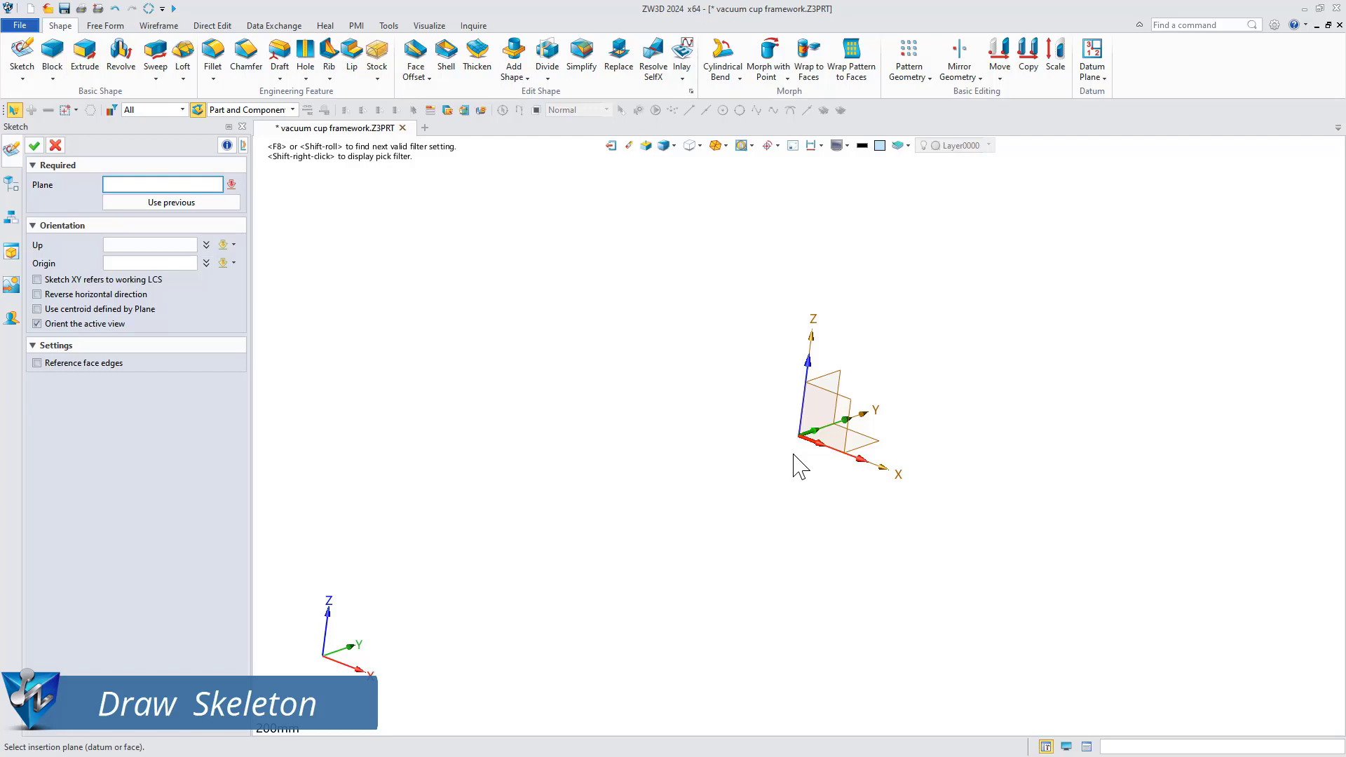
left_click(845, 434)
left_click(34, 145)
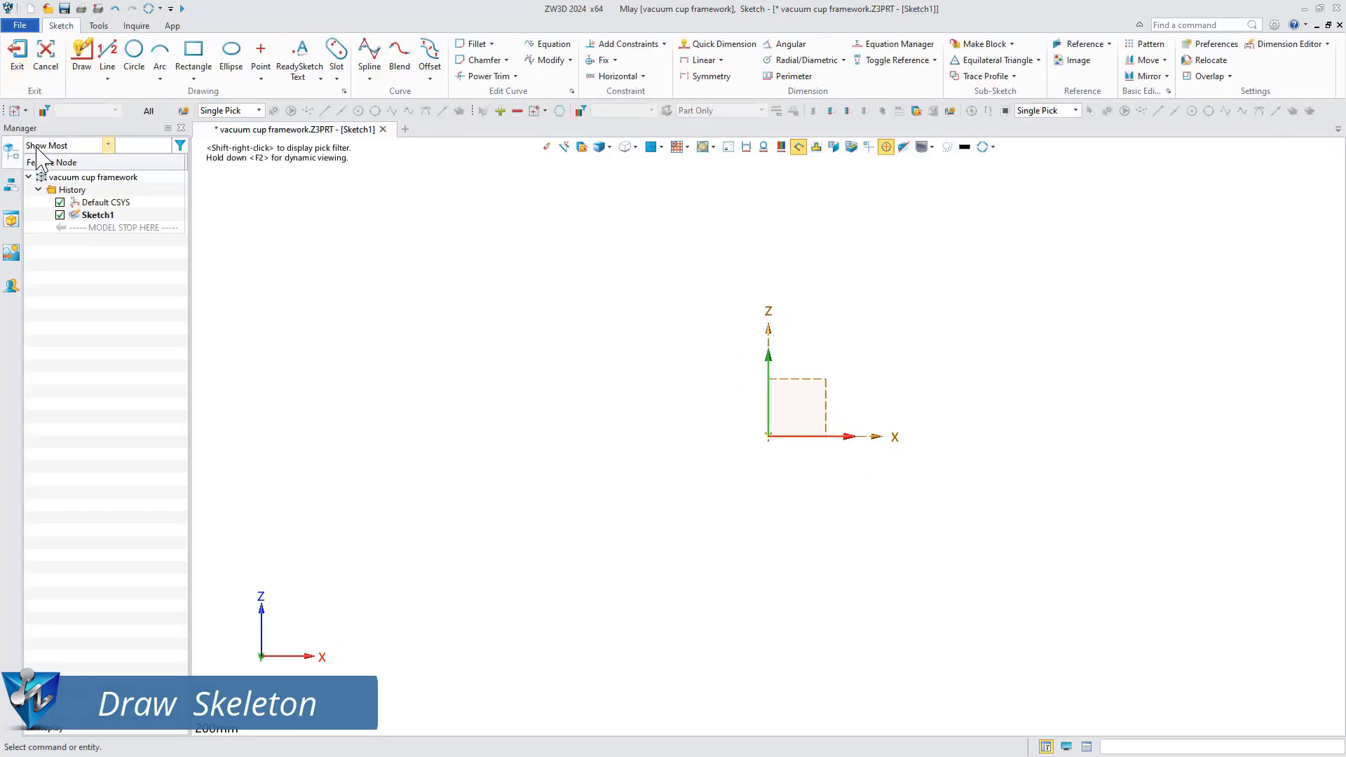
- Define expressions Body height 190 mm, External diameter 33.25 mm and Inner diameter 23.5
left_click(893, 43)
left_click(538, 548)
type("Body height")
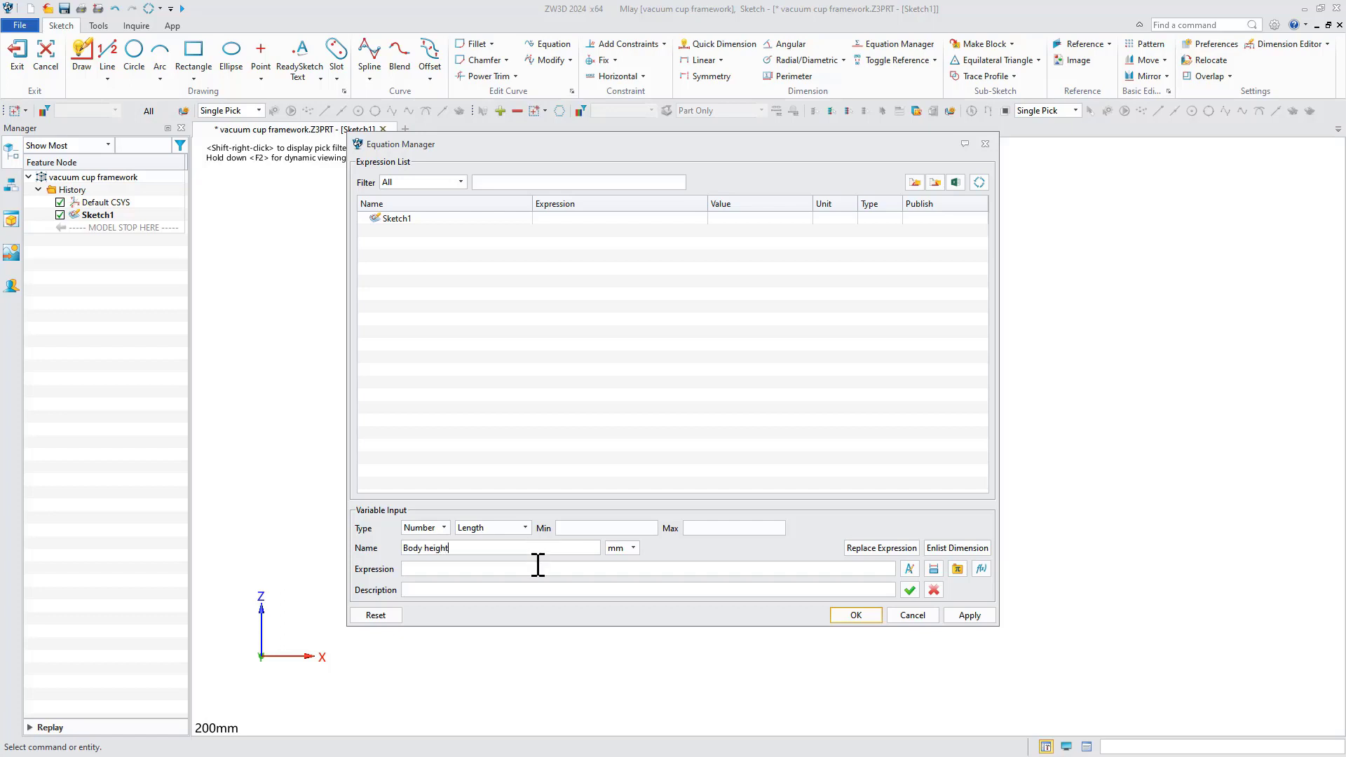
left_click(910, 589)
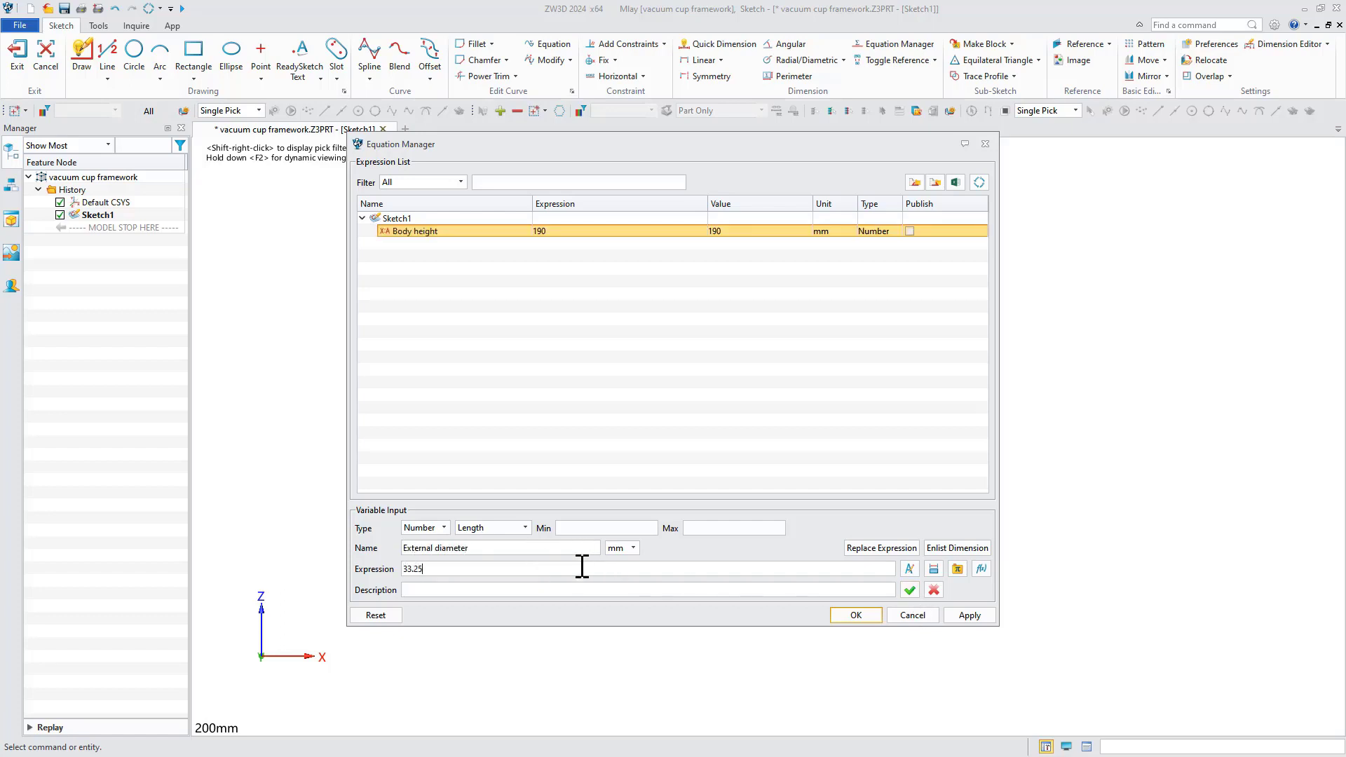
key("Return")
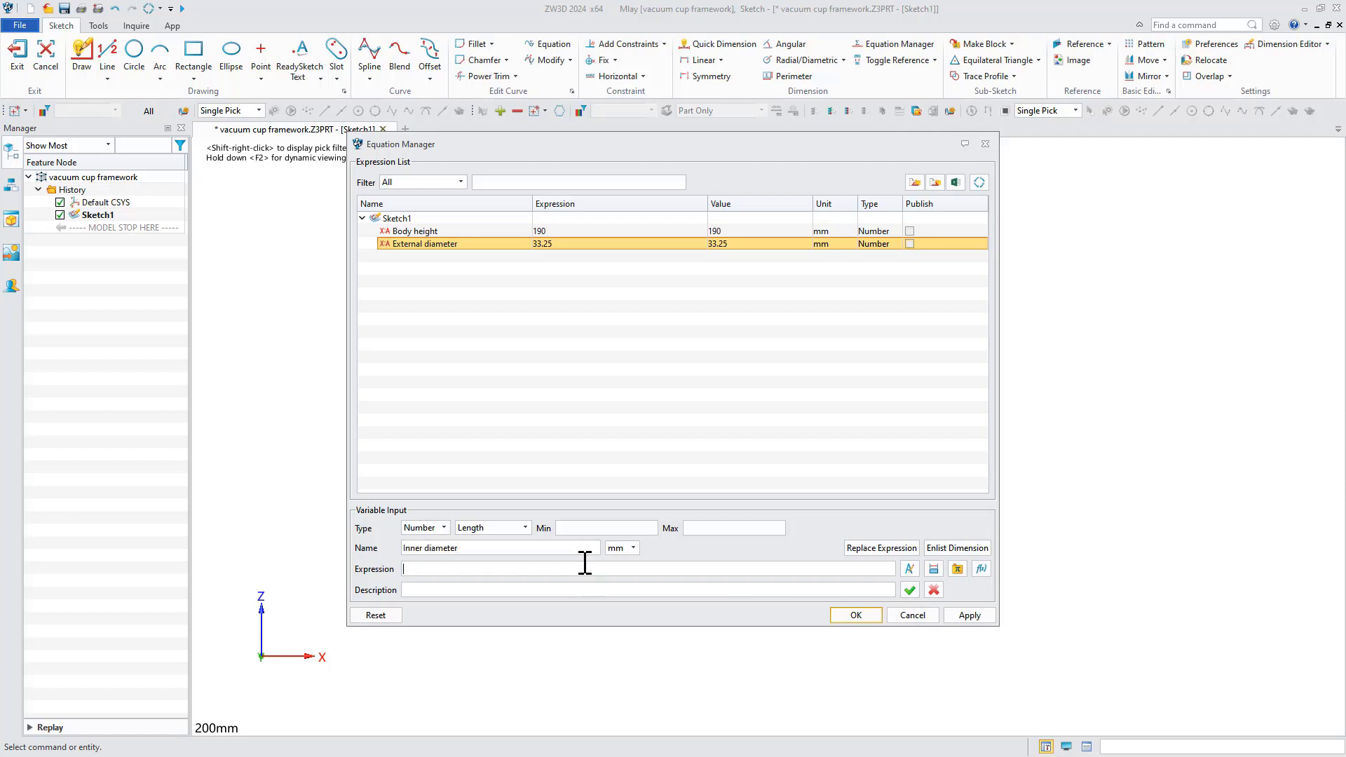
type("23.5")
left_click(910, 590)
left_click(856, 614)
- Draw two vertical lines hanging down from the X axis
left_click(82, 56)
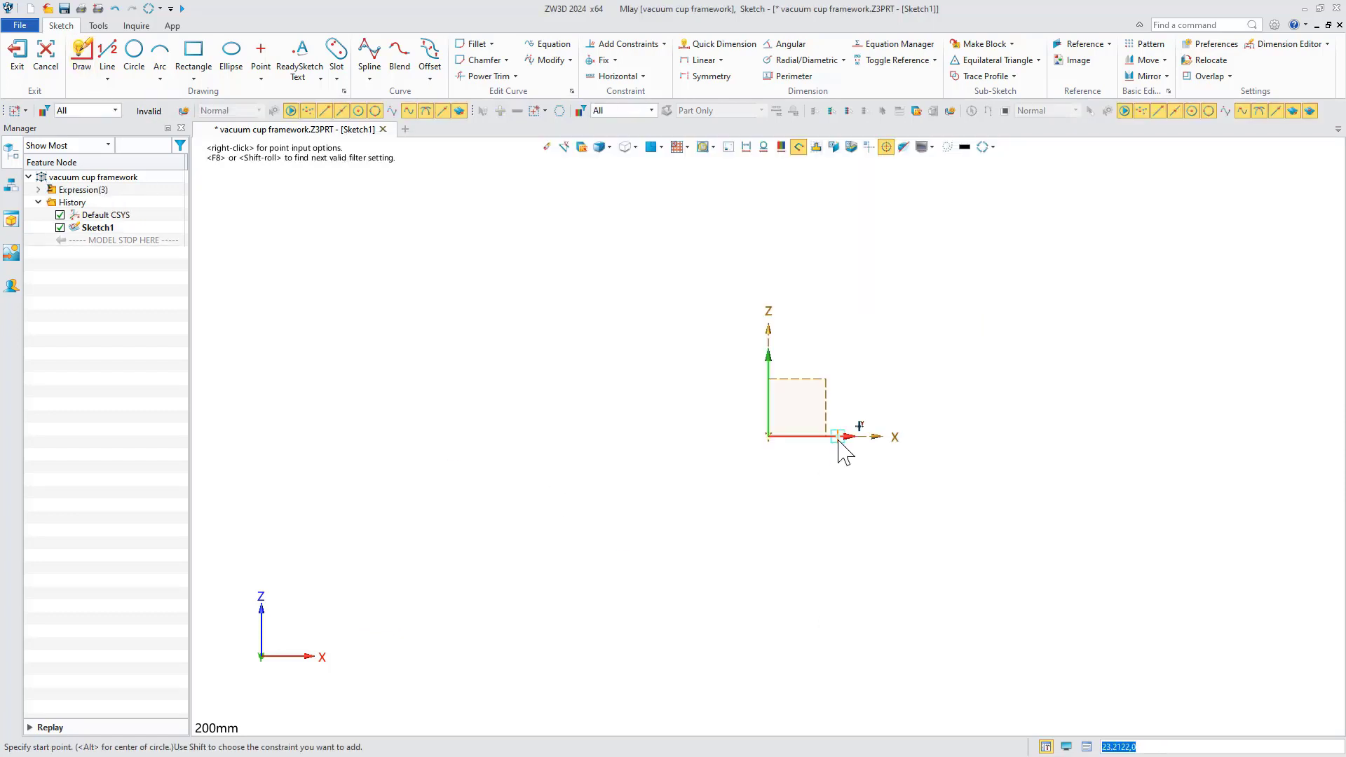
left_click(838, 436)
left_click(838, 619)
left_click(801, 436)
left_click(801, 619)
key("Escape")
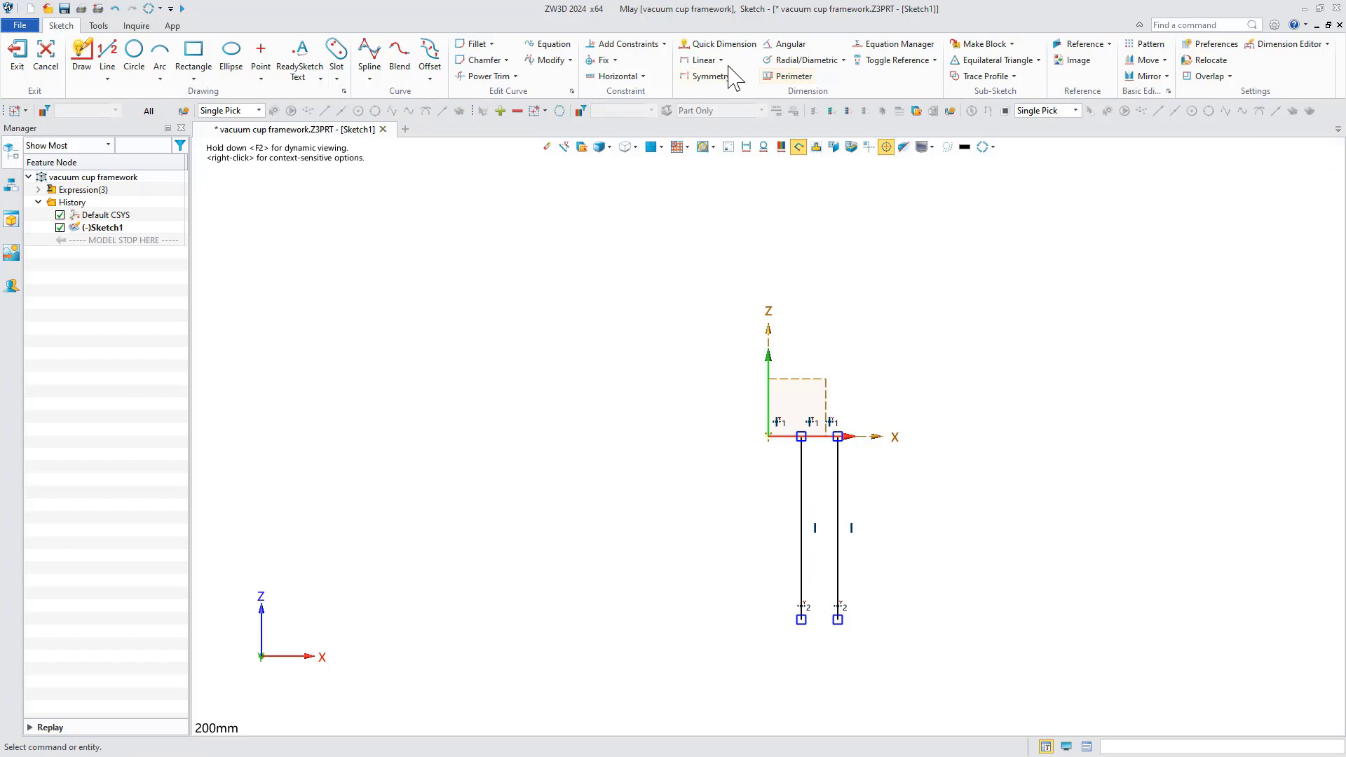
- Dimension the lines using the Body height, External diameter and Inner diameter expressions
left_click(703, 60)
left_click(838, 526)
left_click(875, 517)
type("Body heigh")
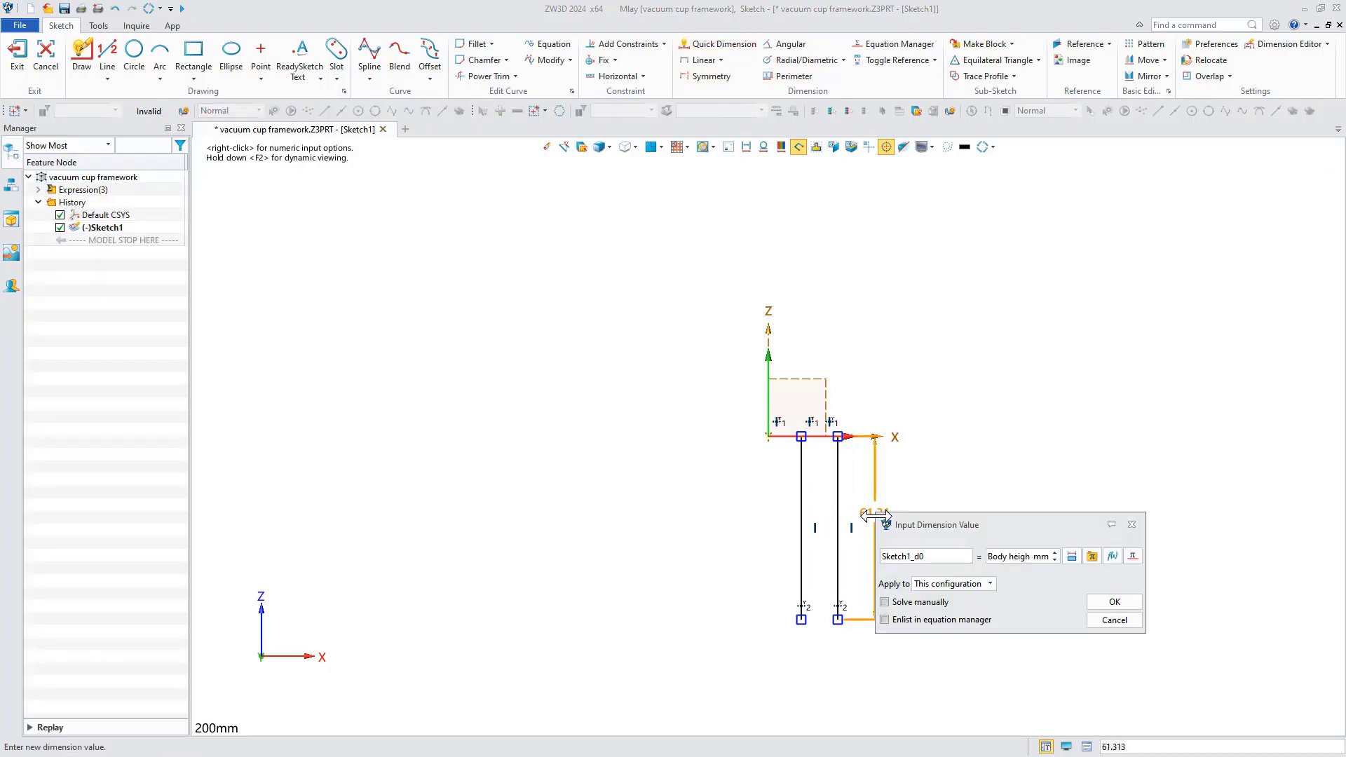
left_click(1112, 603)
scroll(968, 496, "down", 3)
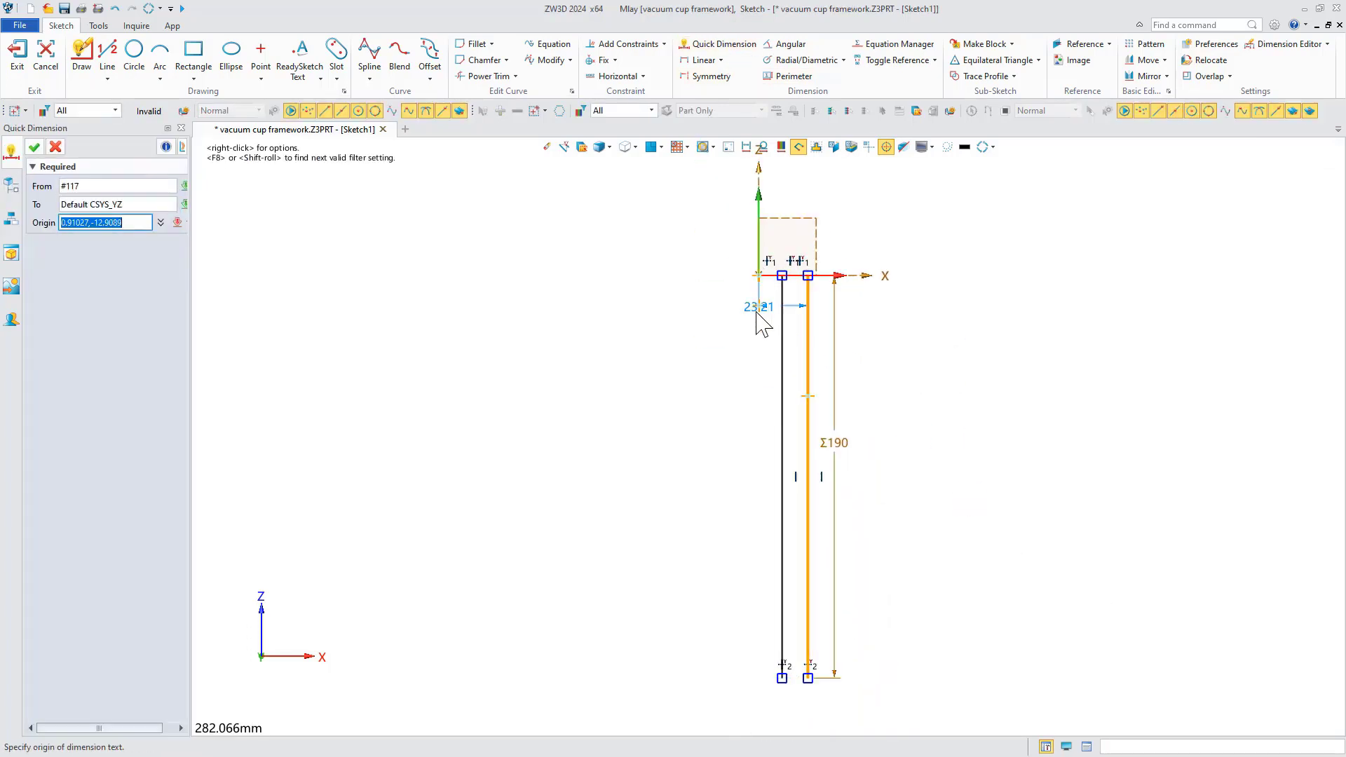
left_click(710, 327)
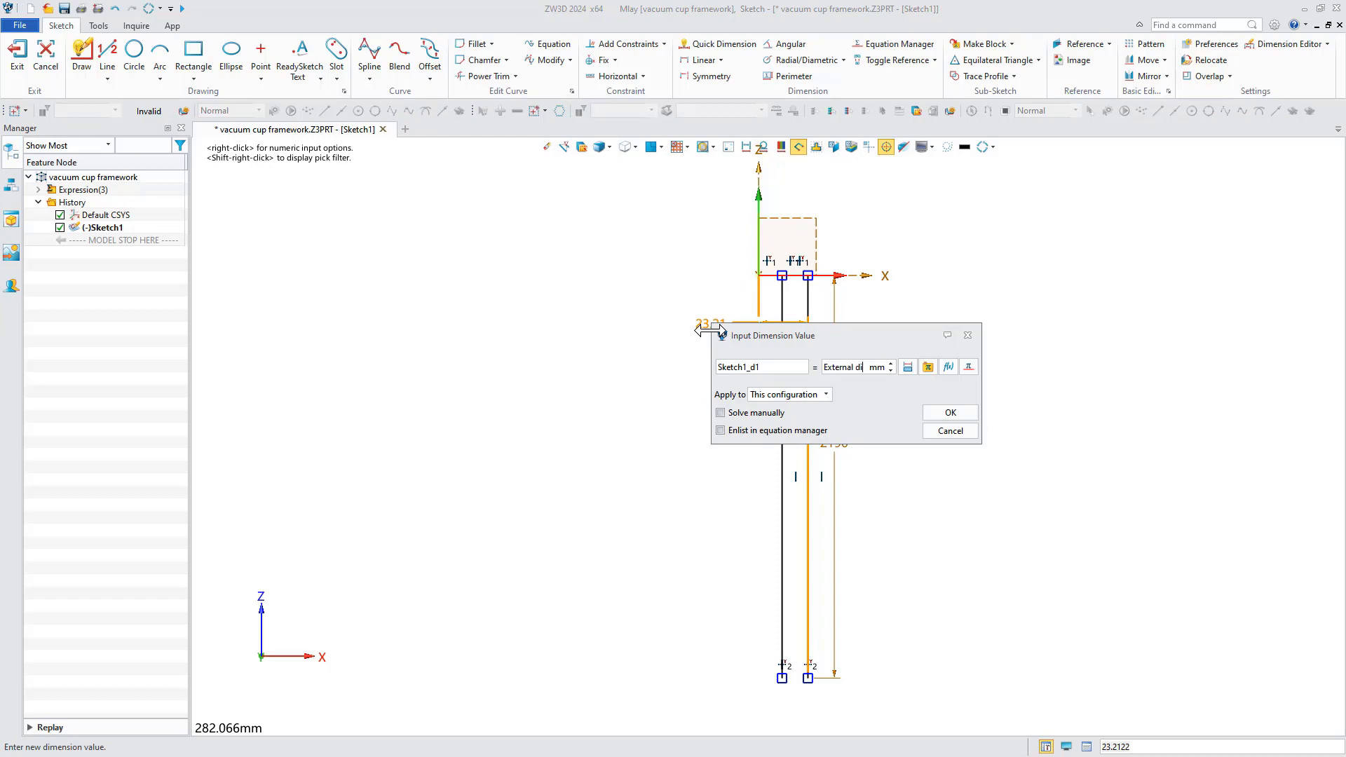
key("Return")
left_click(782, 388)
left_click(713, 378)
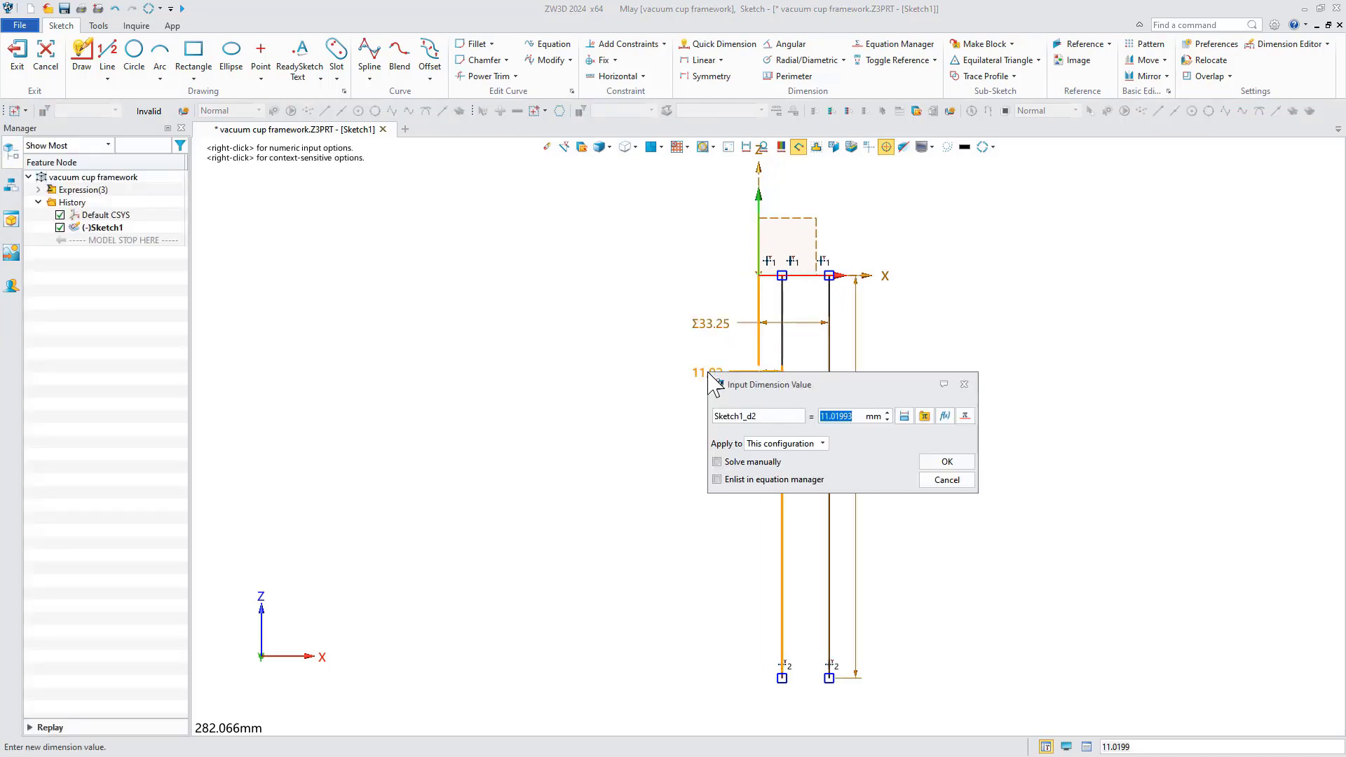
type("Inner diameter")
key("Return")
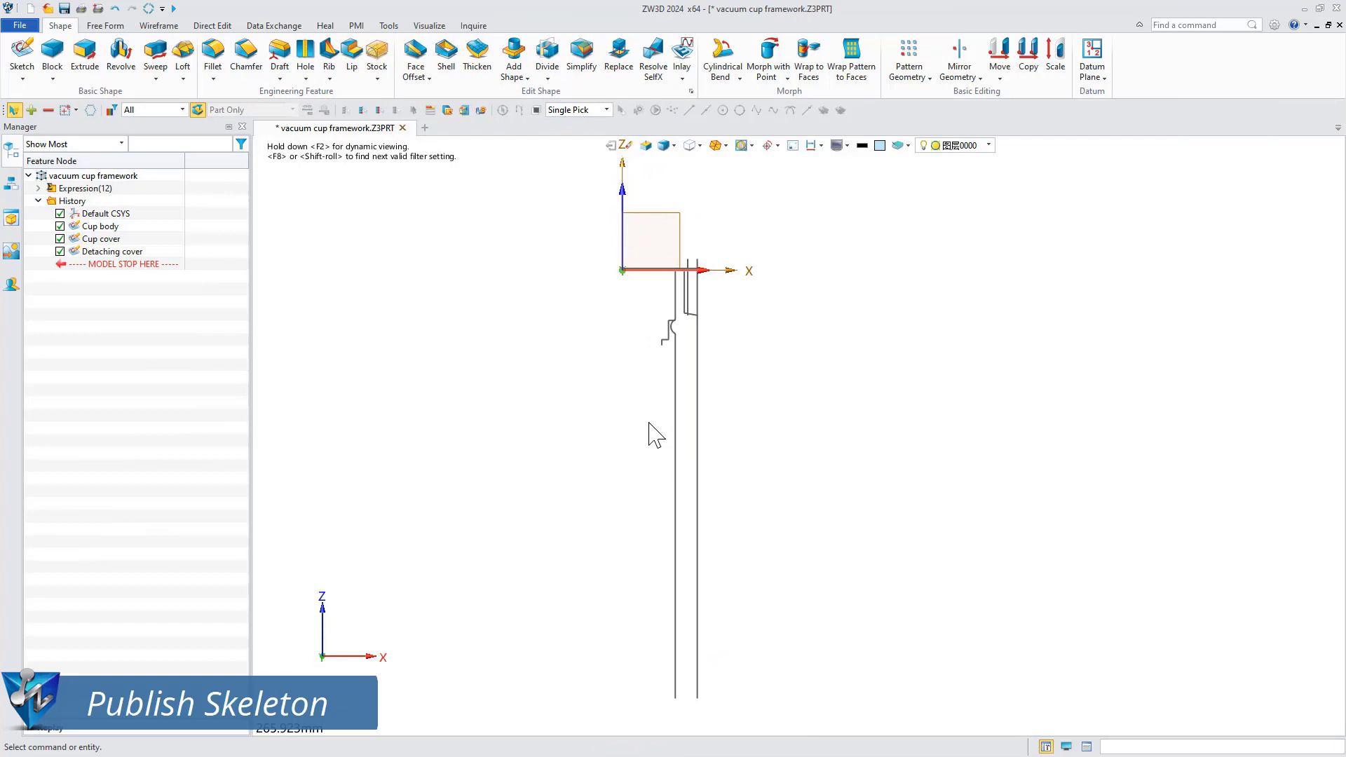
- Publish the cup-body profile curve as the 'Cup frame' set
left_click(267, 28)
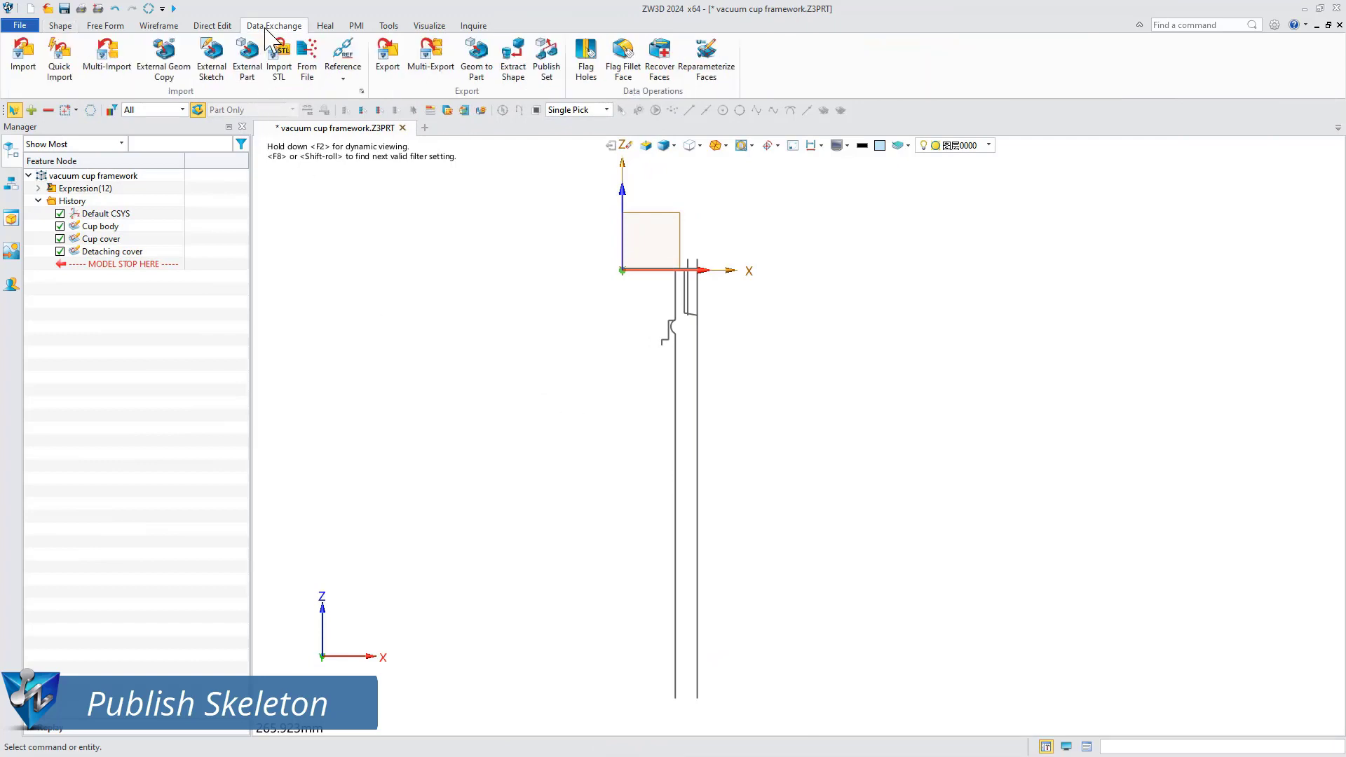
left_click(543, 64)
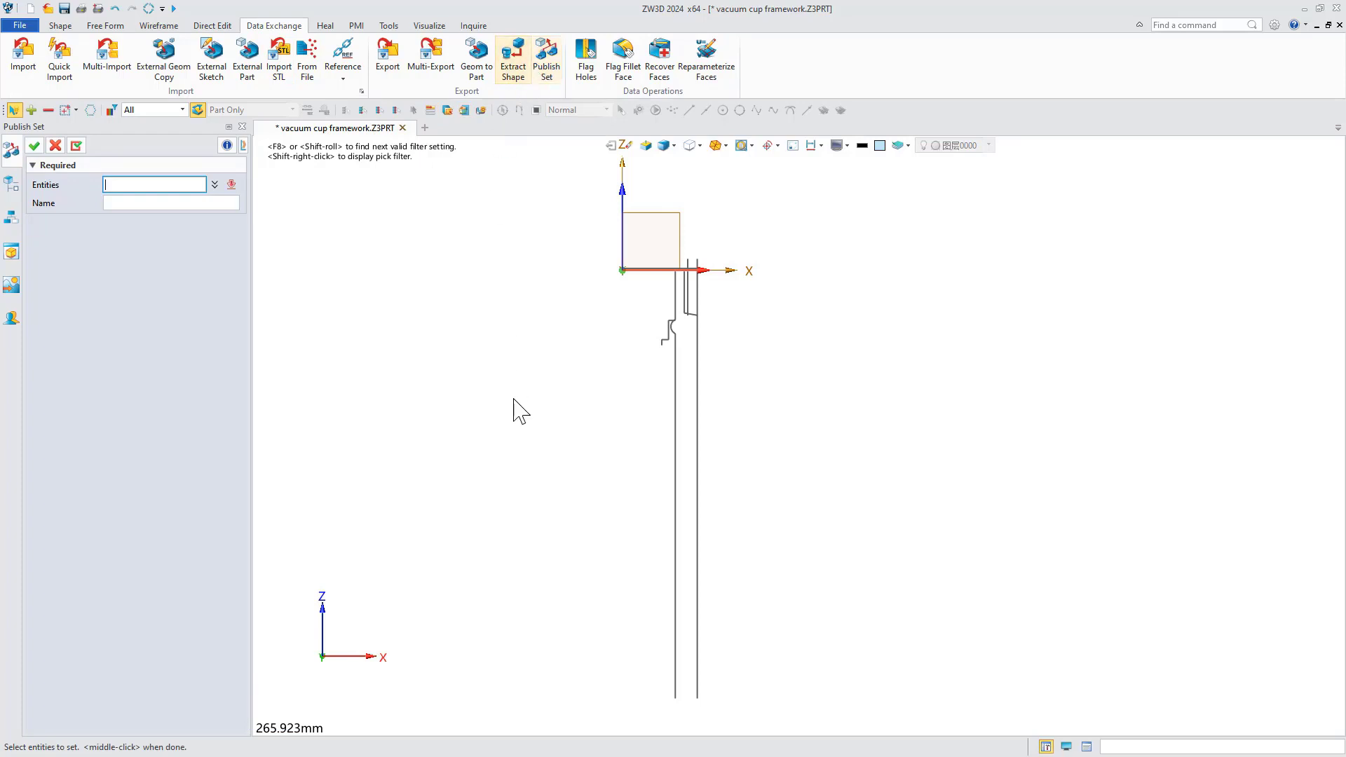
left_click(673, 491)
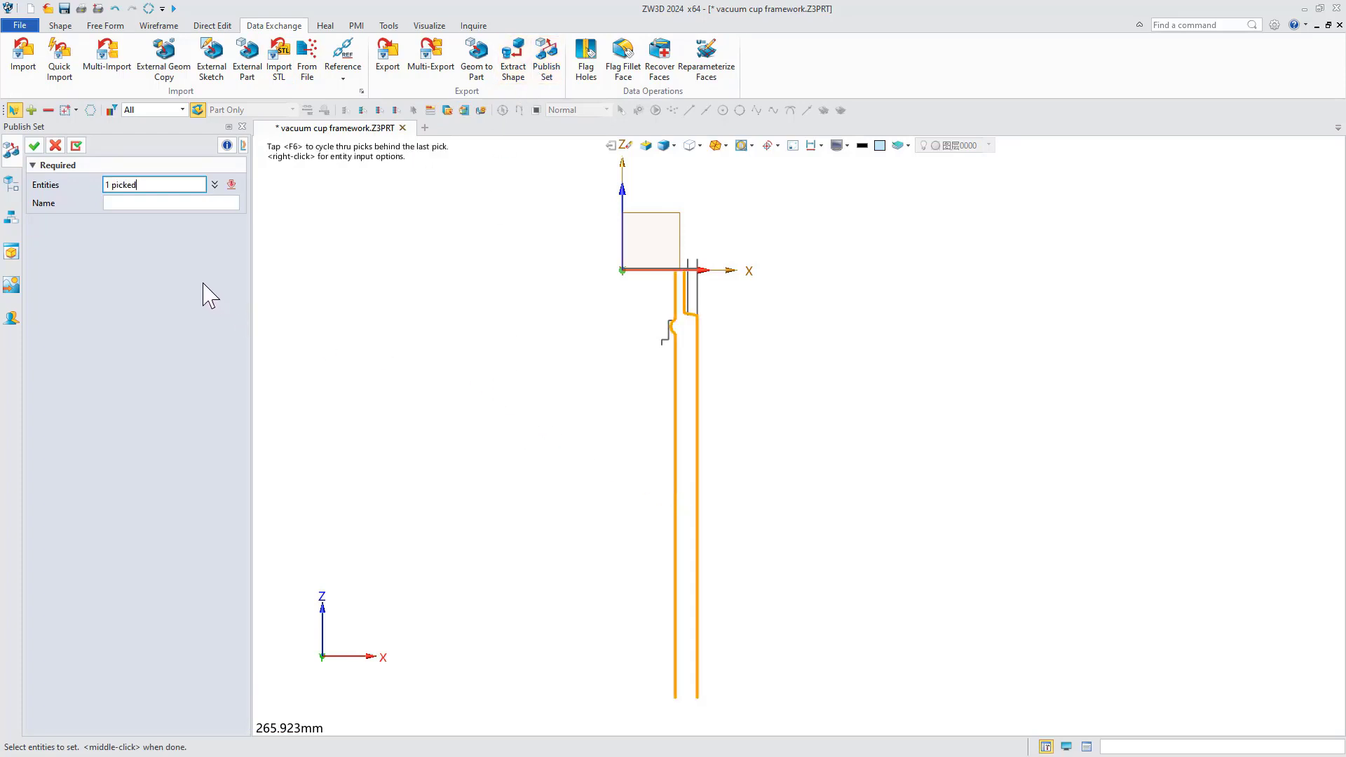
left_click(184, 203)
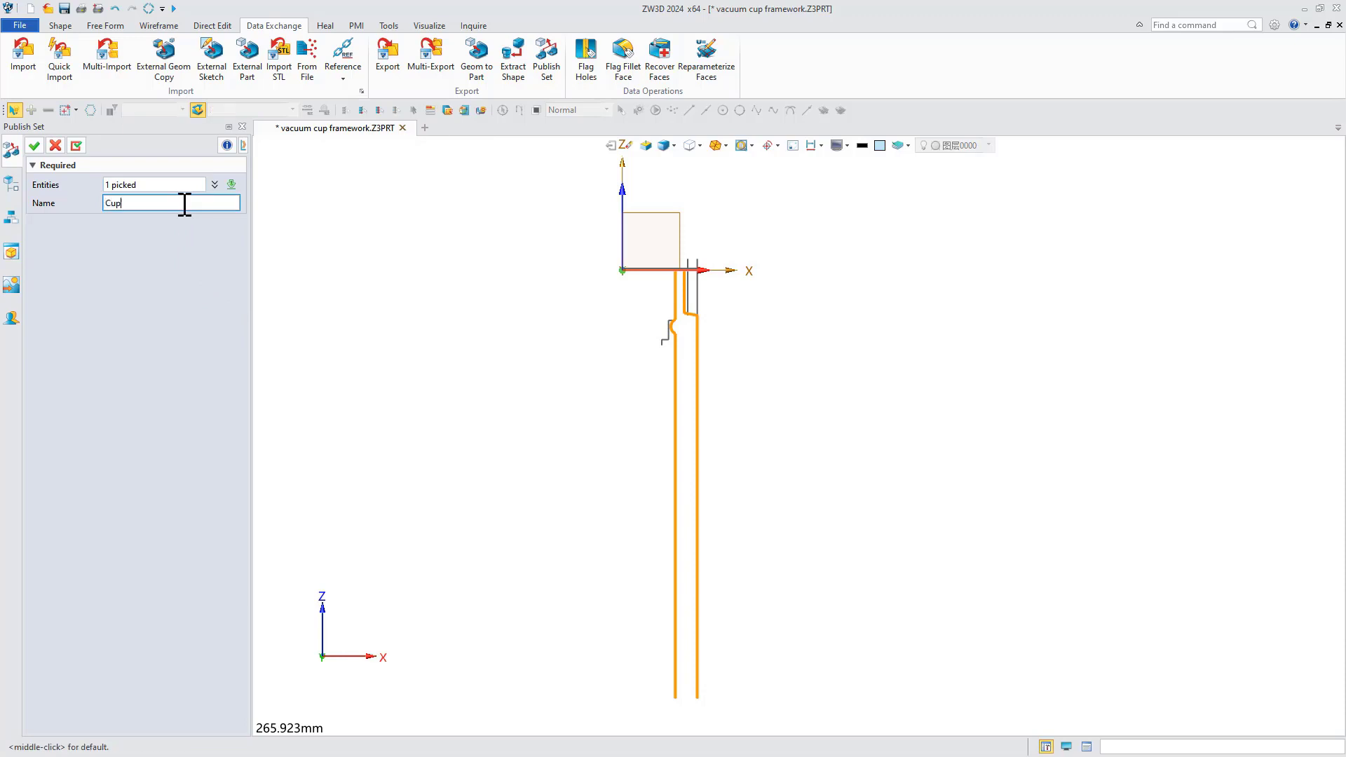
left_click(35, 145)
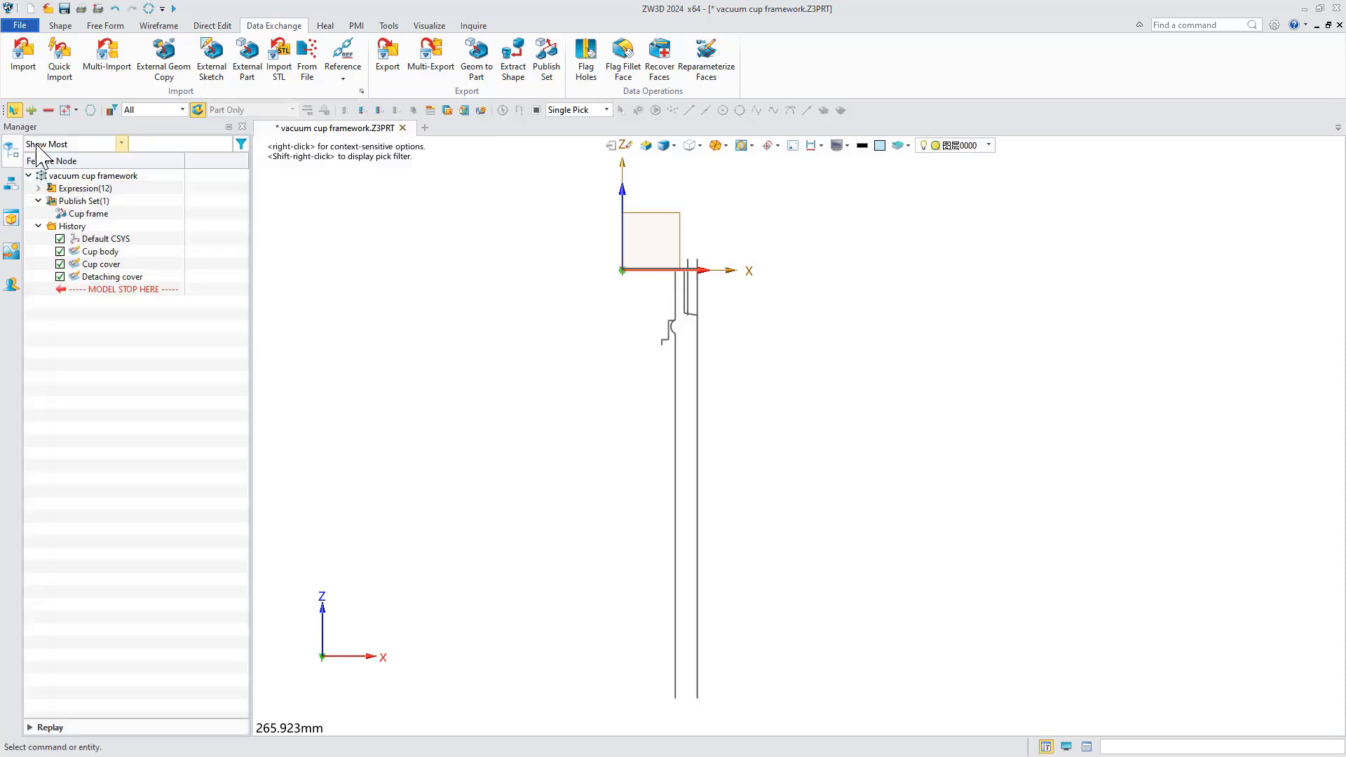
- Publish another skeleton curve as the 'Lid frame' set
left_click(547, 56)
left_click(696, 309)
left_click(221, 204)
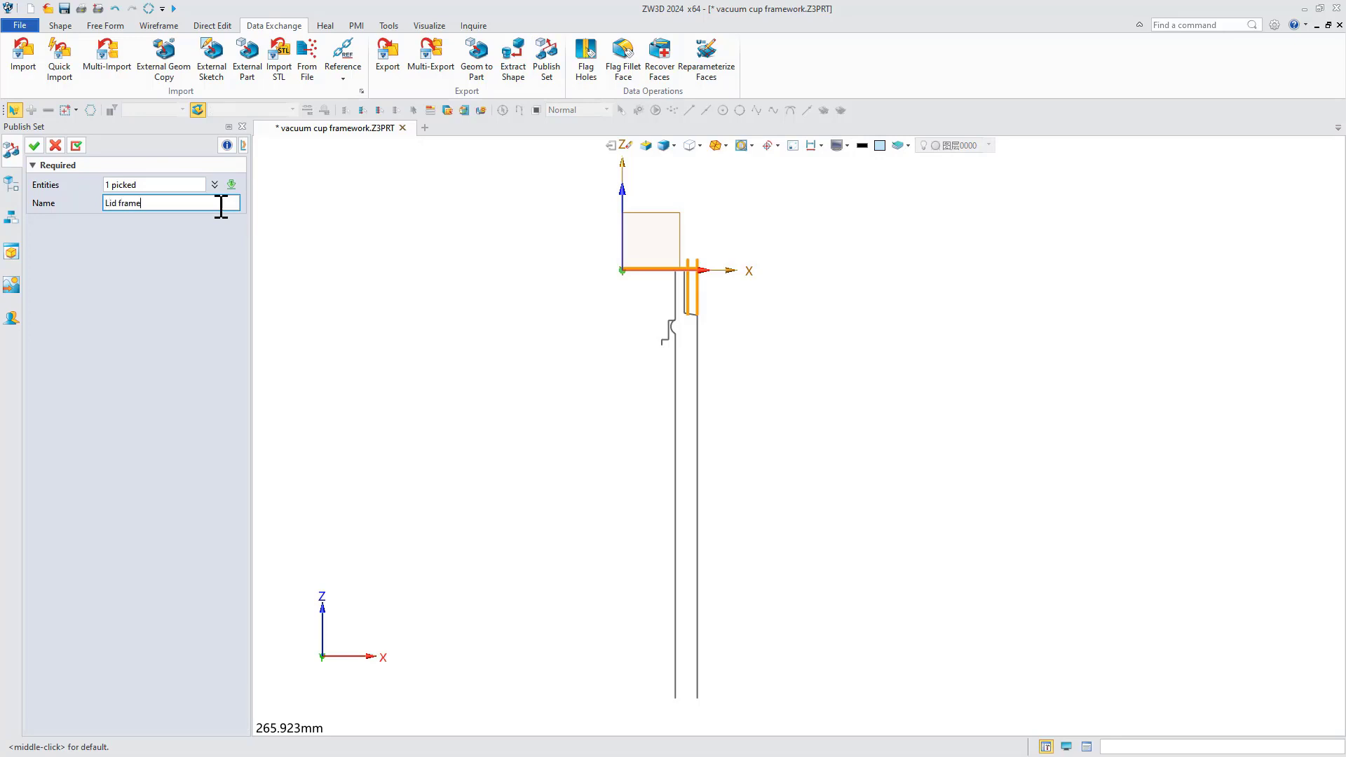
type("Lid frame")
left_click(34, 145)
- Publish the detaching cover curve as the 'Detaching cover frame' set
left_click(548, 63)
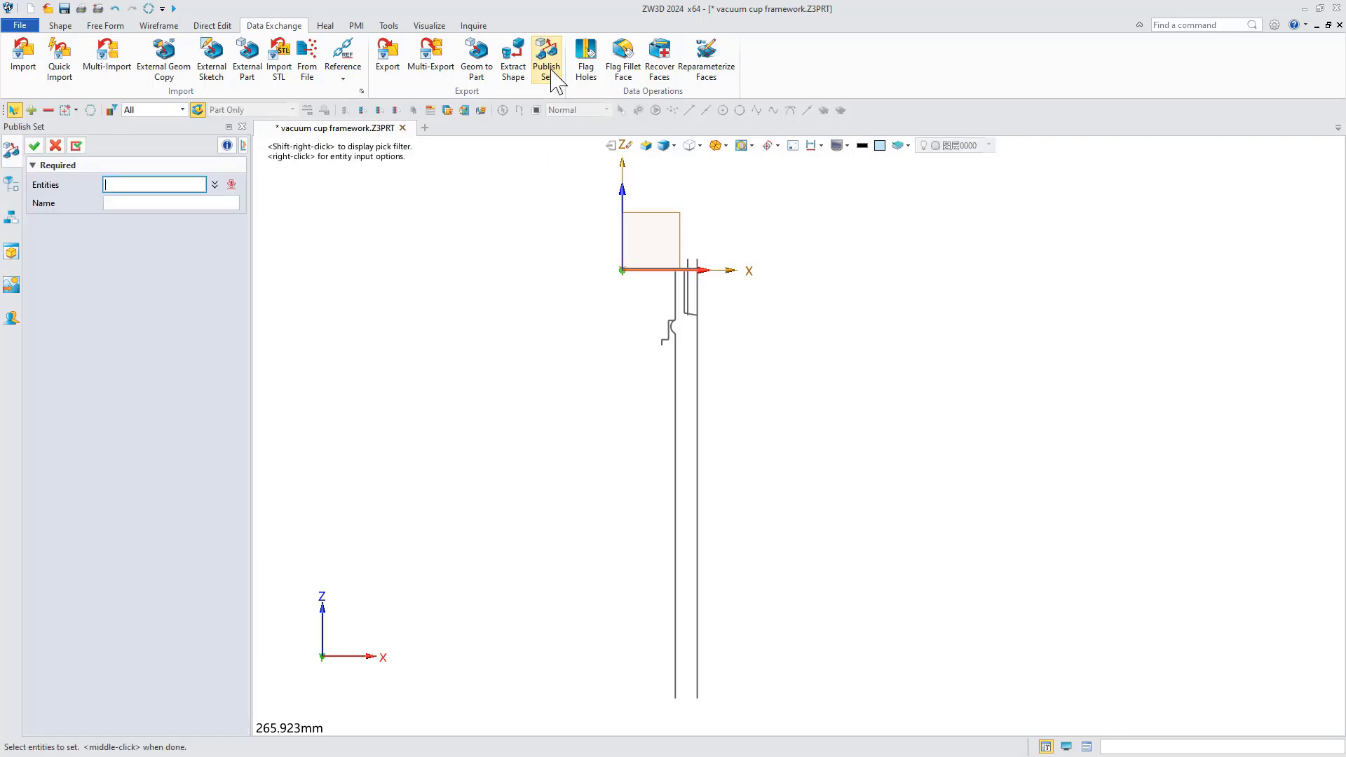
left_click(660, 344)
left_click(155, 203)
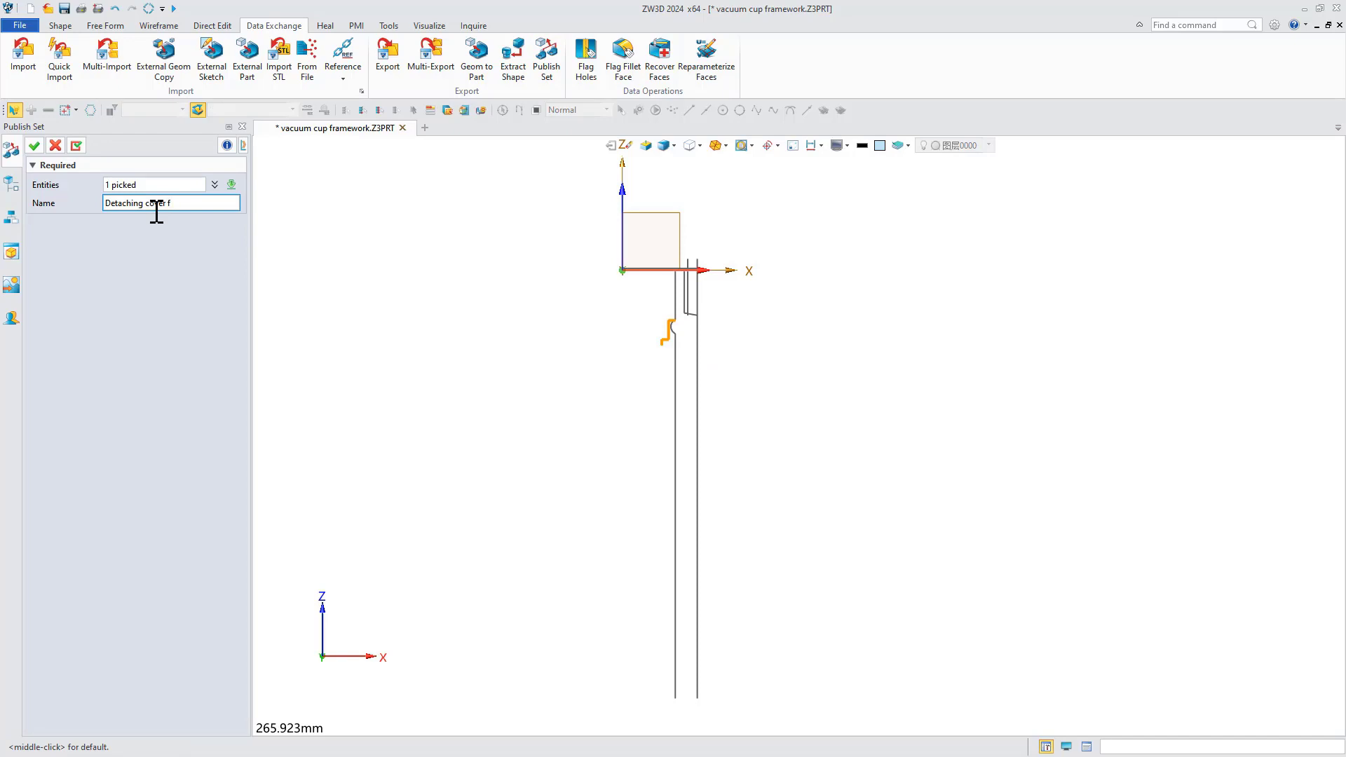
left_click(34, 146)
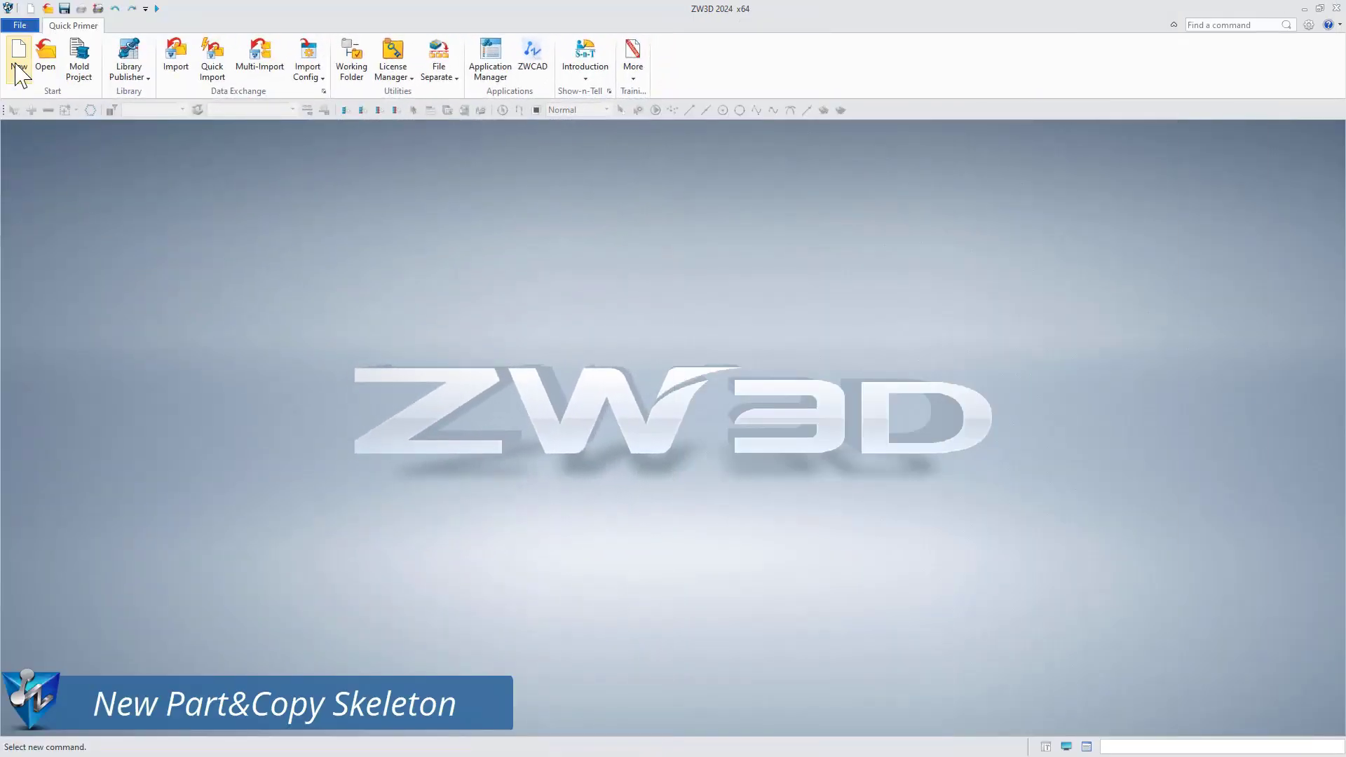
- Create a new part named 'Cup body part'
left_click(19, 63)
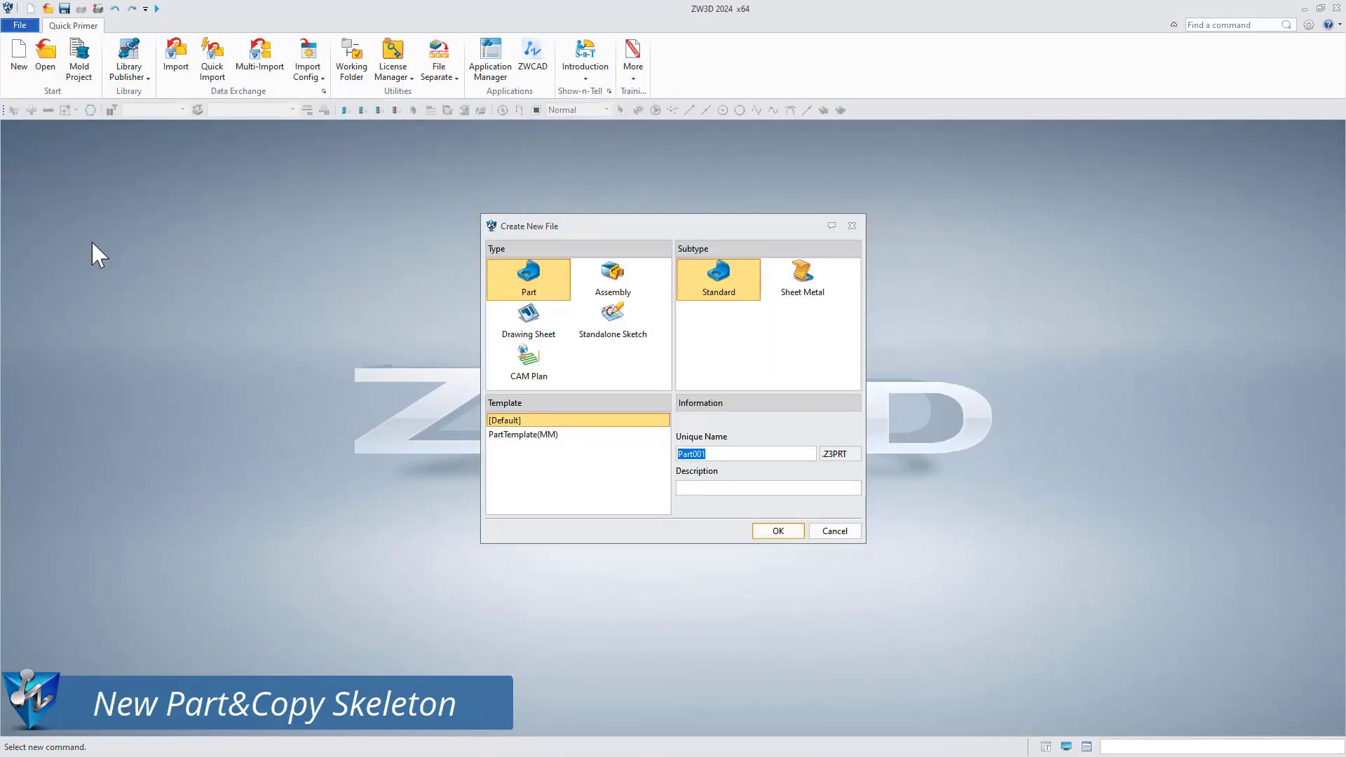
left_click_drag(725, 453, 679, 454)
type("Cup body part")
left_click(778, 531)
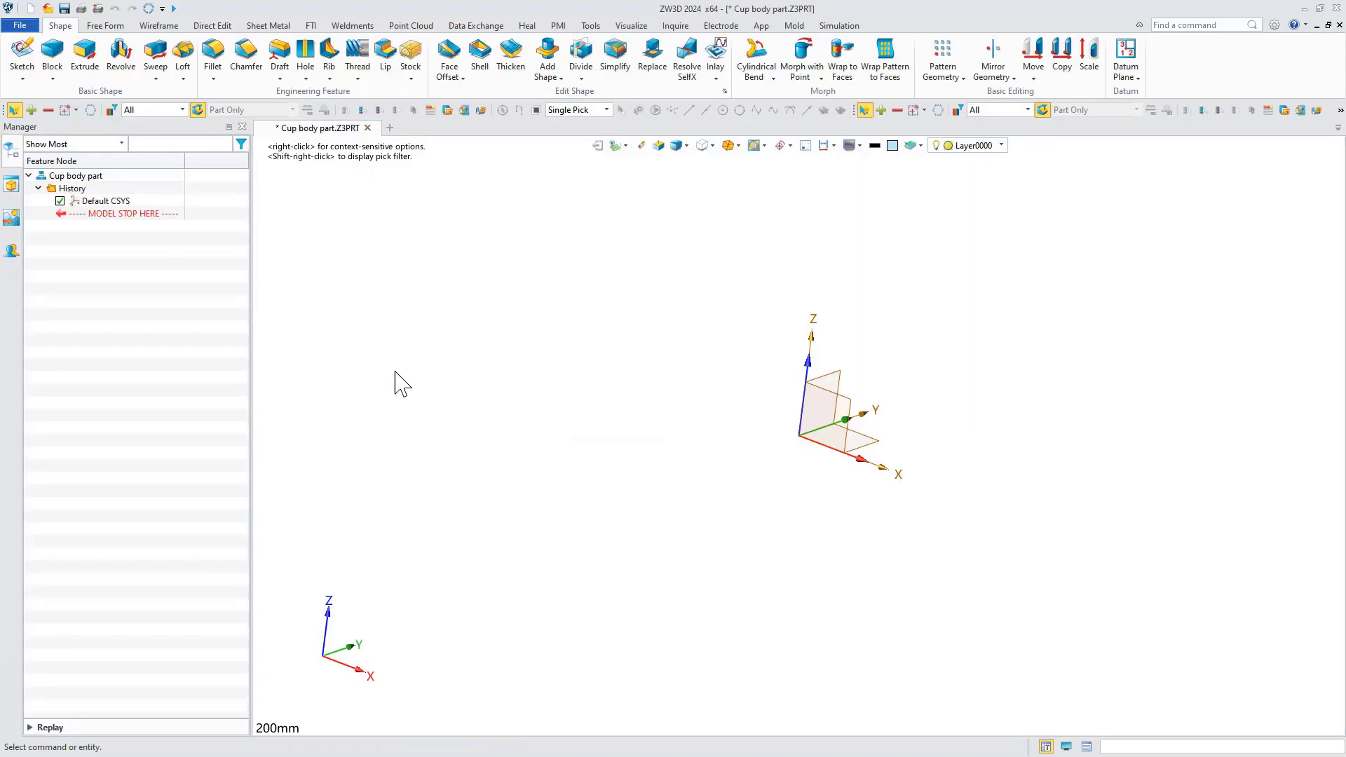
- Copy the Cup frame publish set from vacuum cup framework.Z3PRT as external geometry
left_click(476, 25)
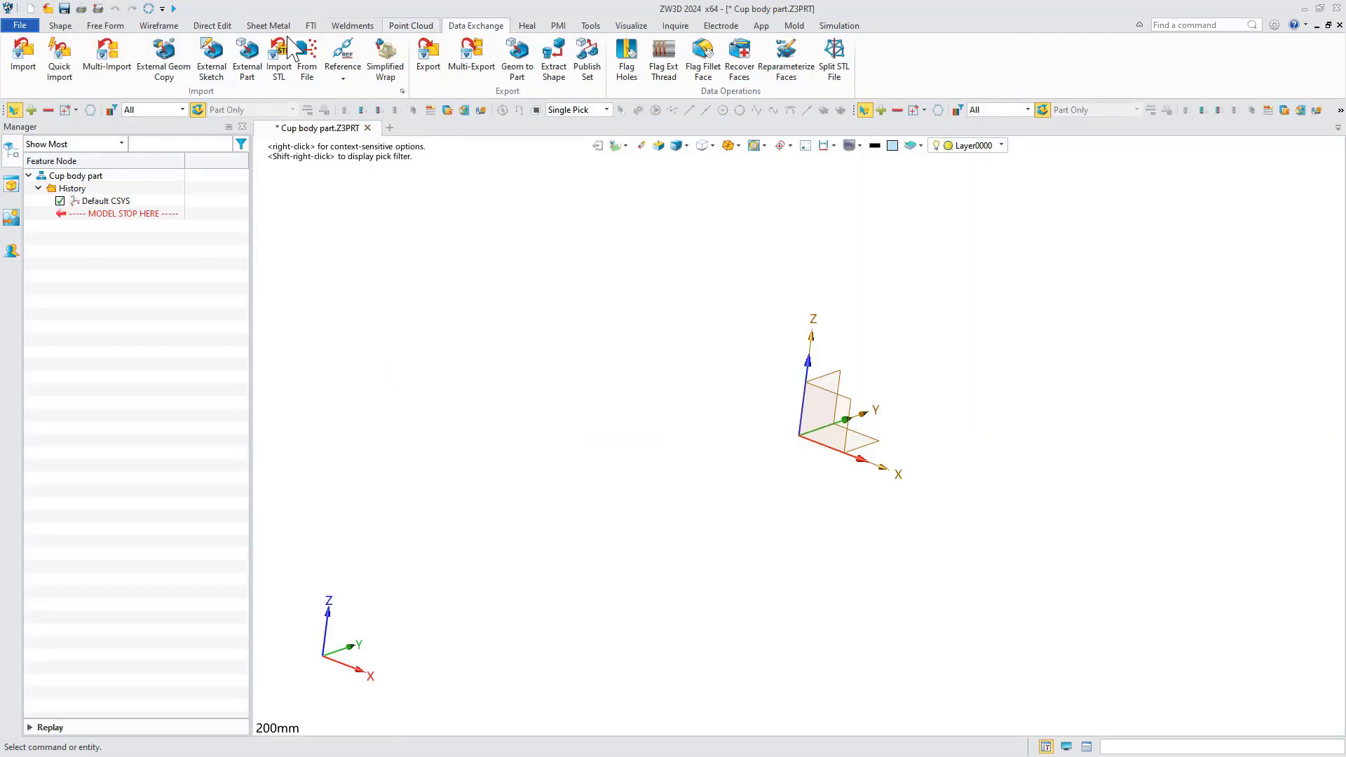
left_click(172, 65)
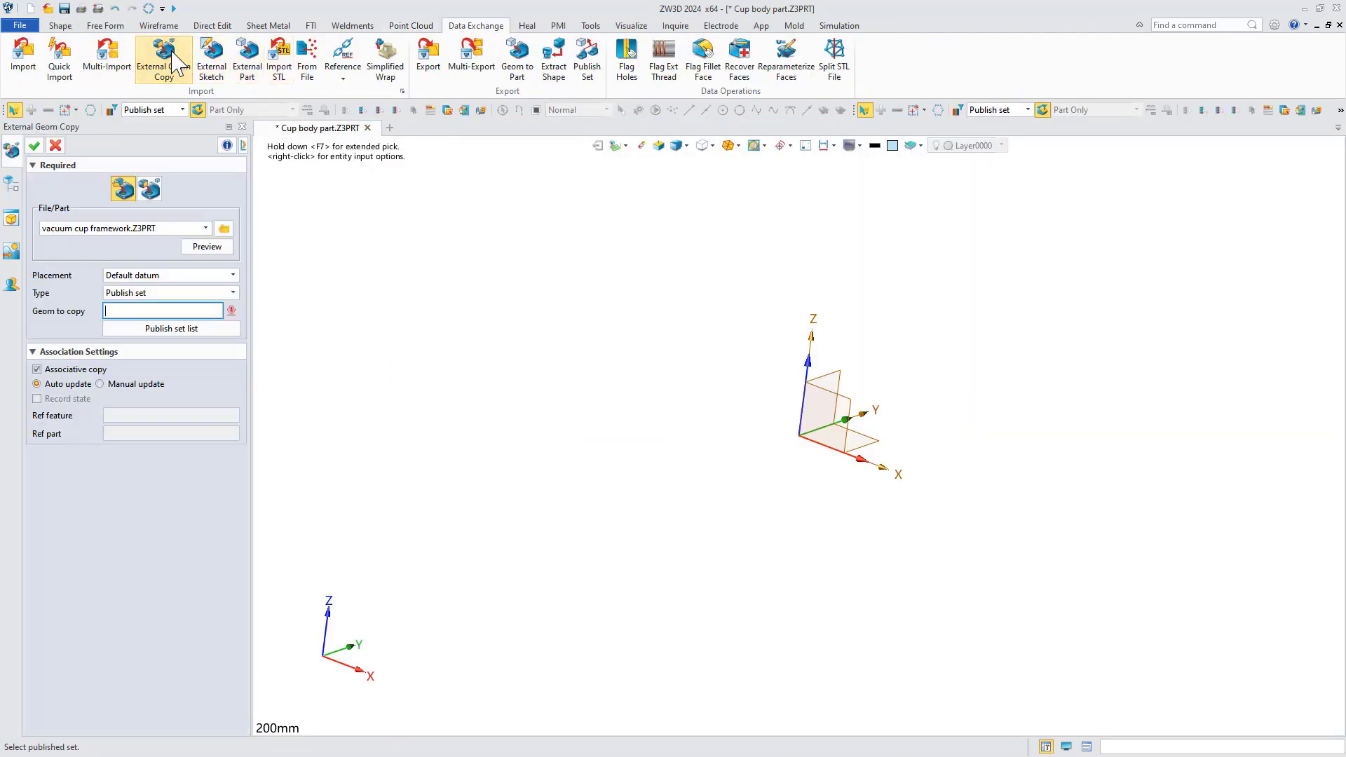
left_click(224, 229)
left_click(533, 270)
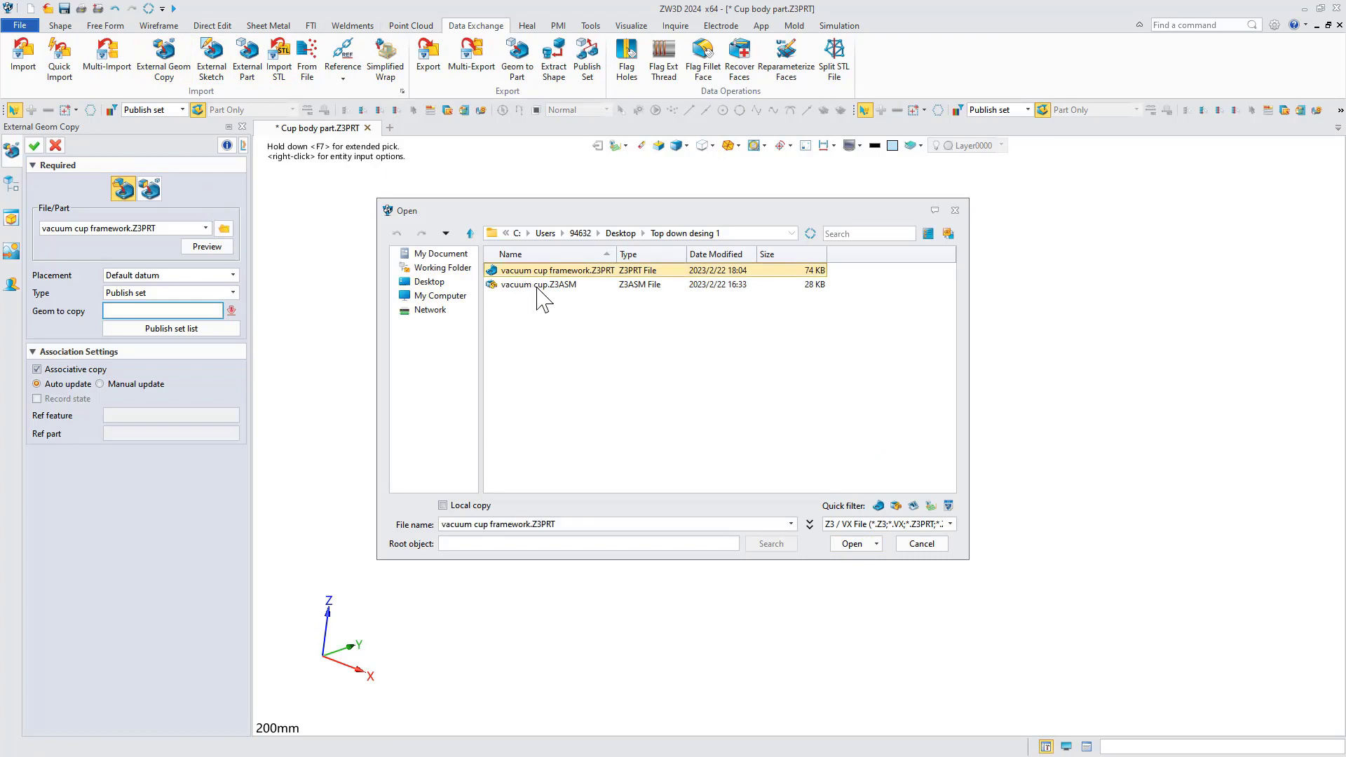
left_click(852, 544)
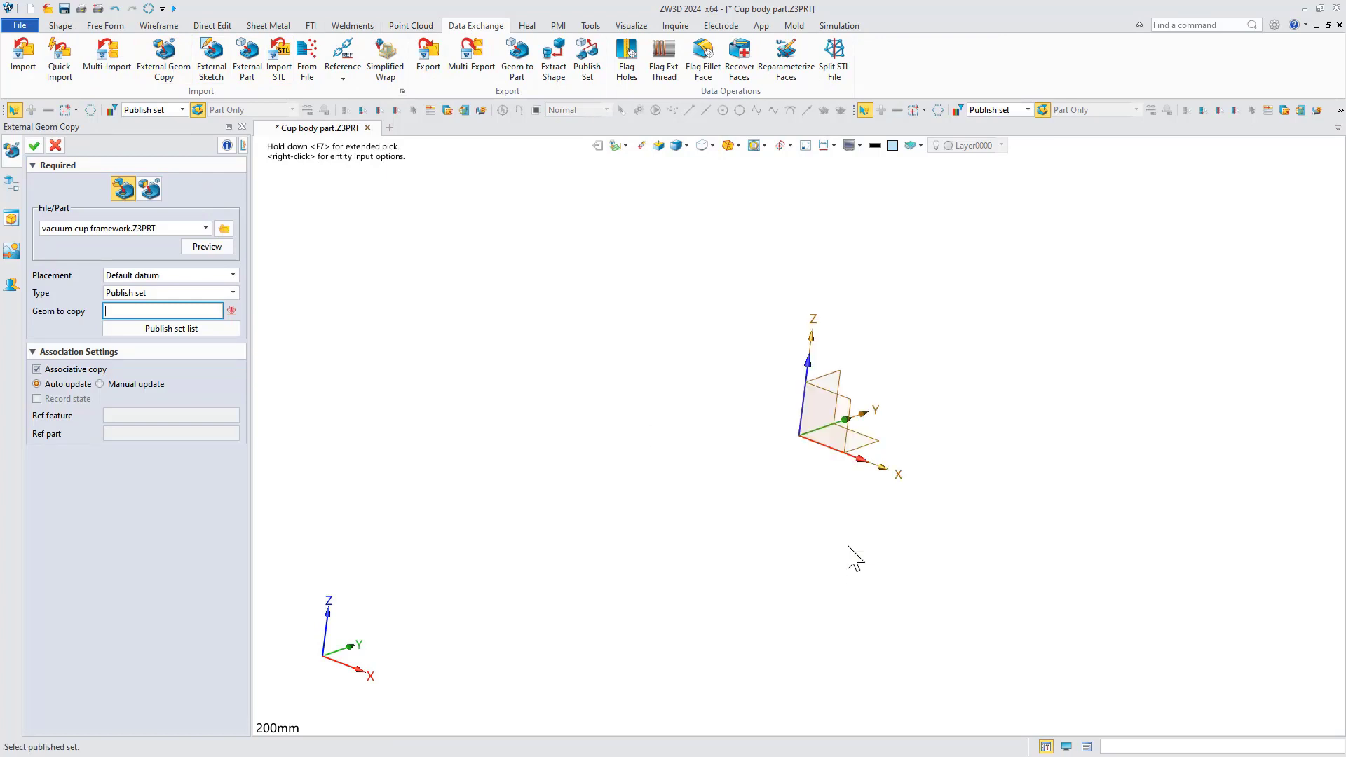
left_click(229, 330)
left_click(267, 361)
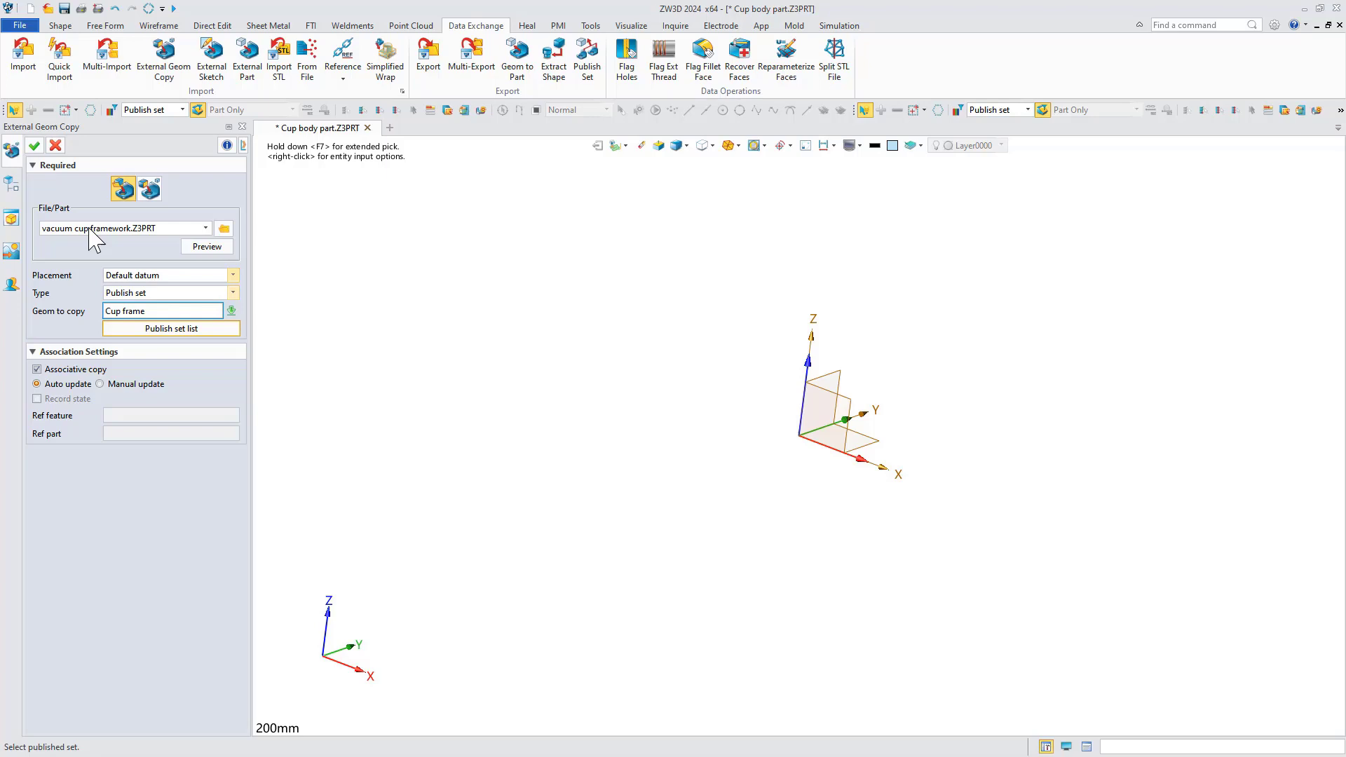
left_click(33, 146)
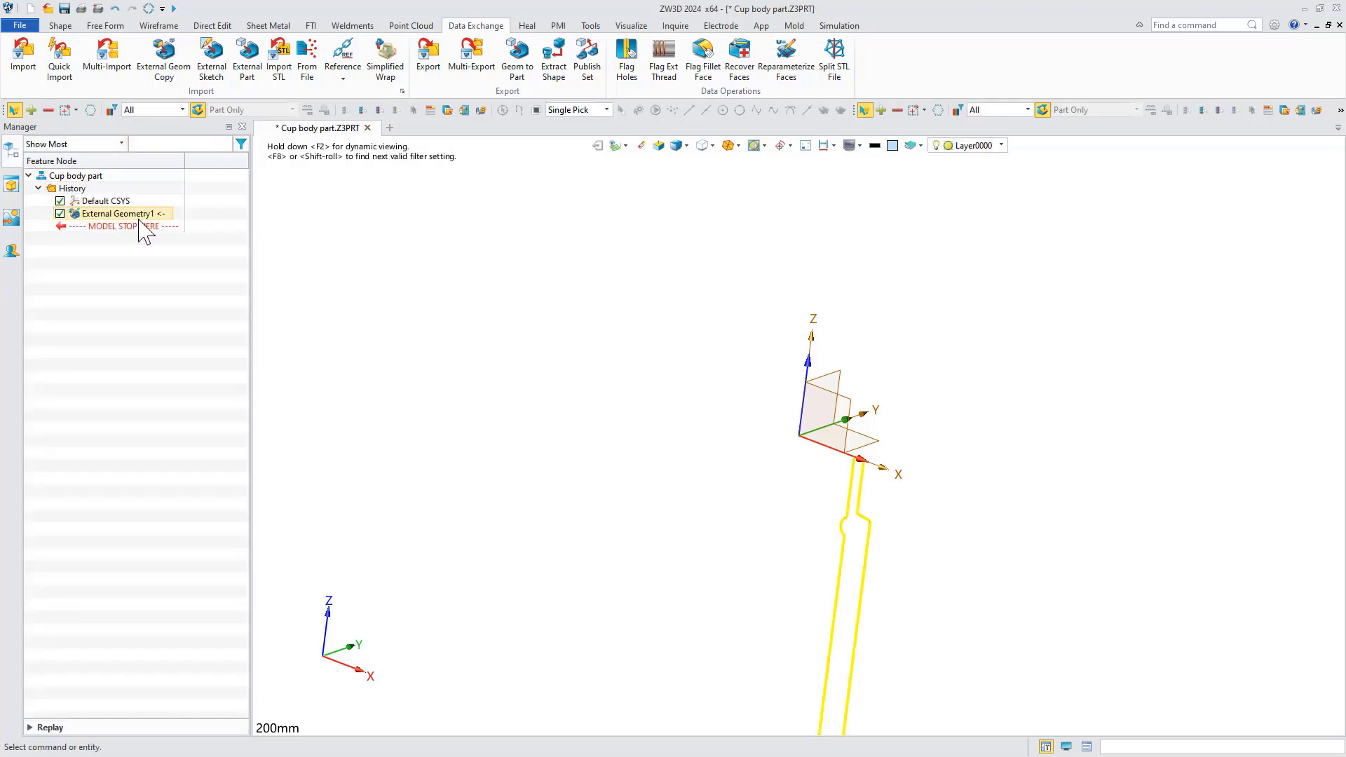
- Start a sketch on the Default CSYS_XZ plane
left_click(60, 25)
left_click(22, 55)
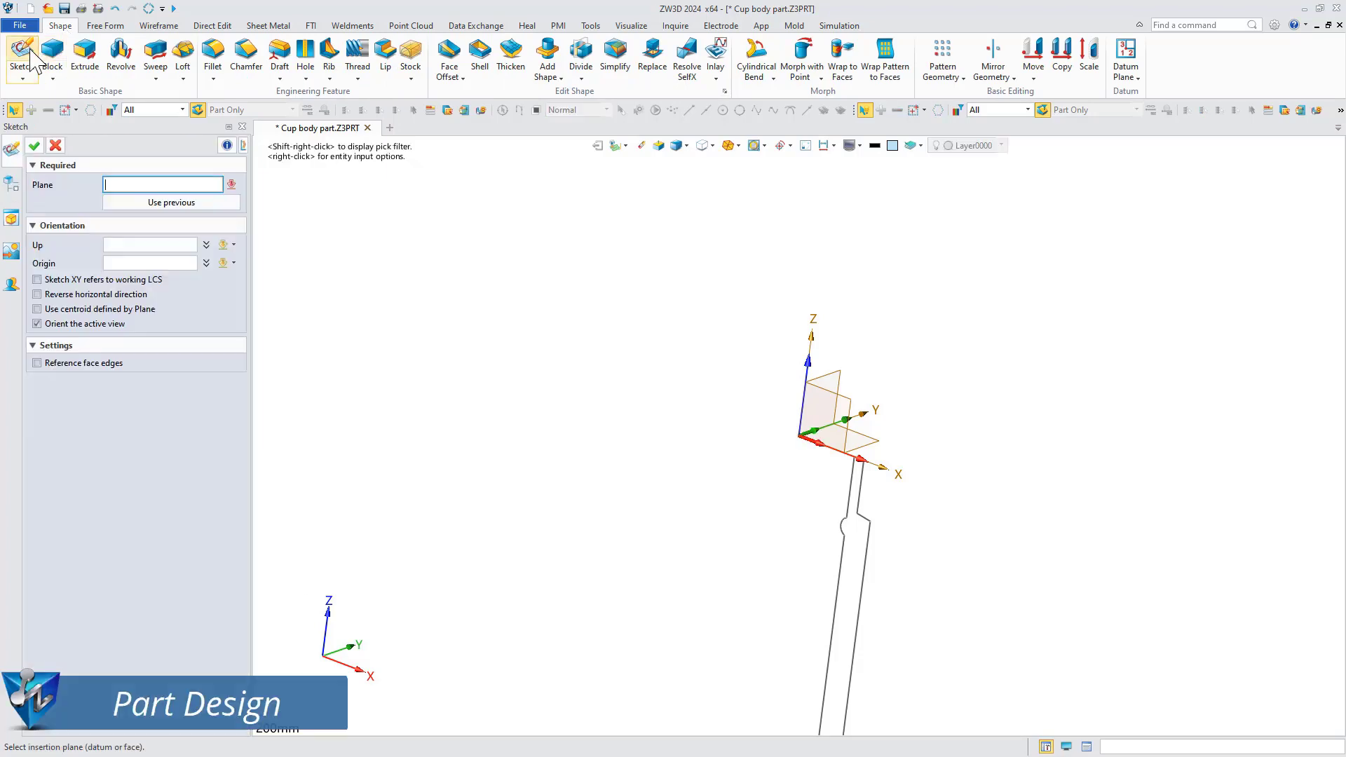
left_click(807, 414)
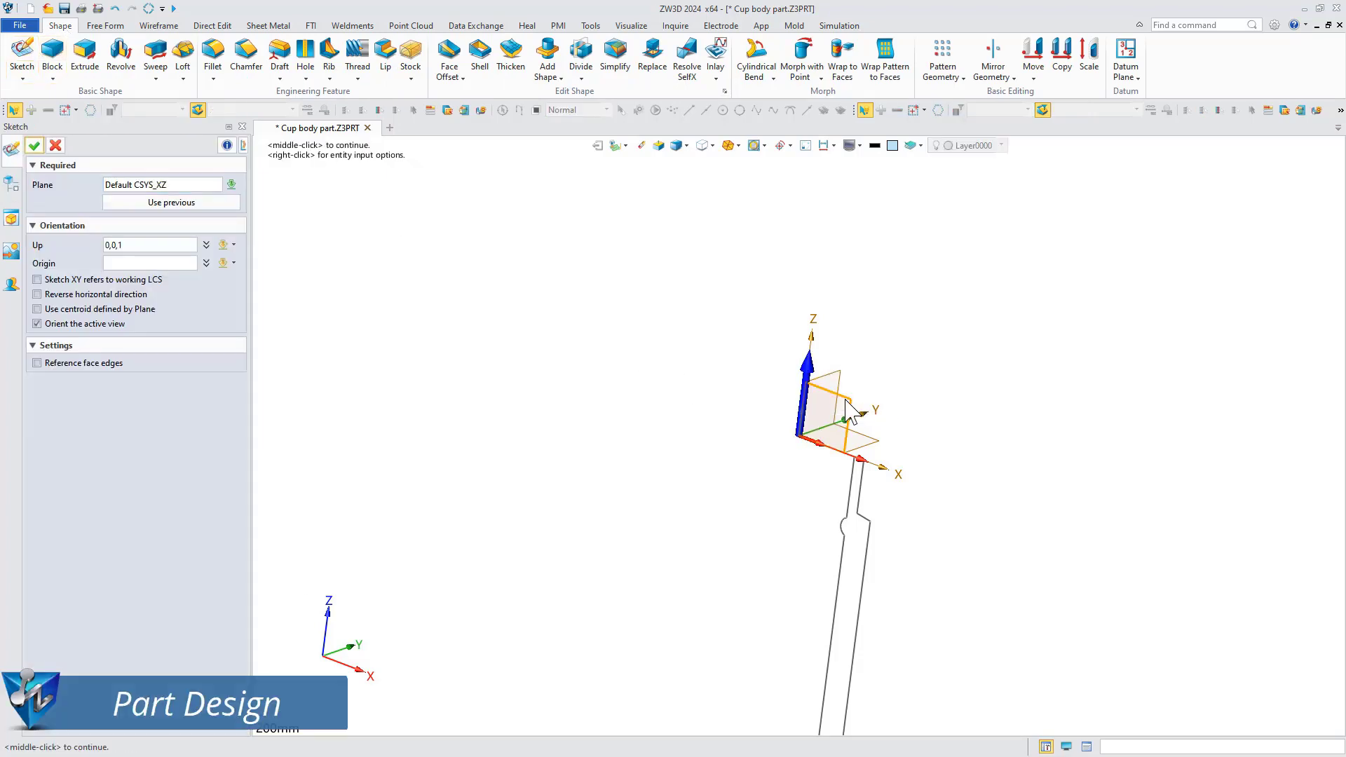
- Reference all the copied skeleton curves into the sketch
left_click(34, 145)
middle_click_drag(891, 652, 827, 469)
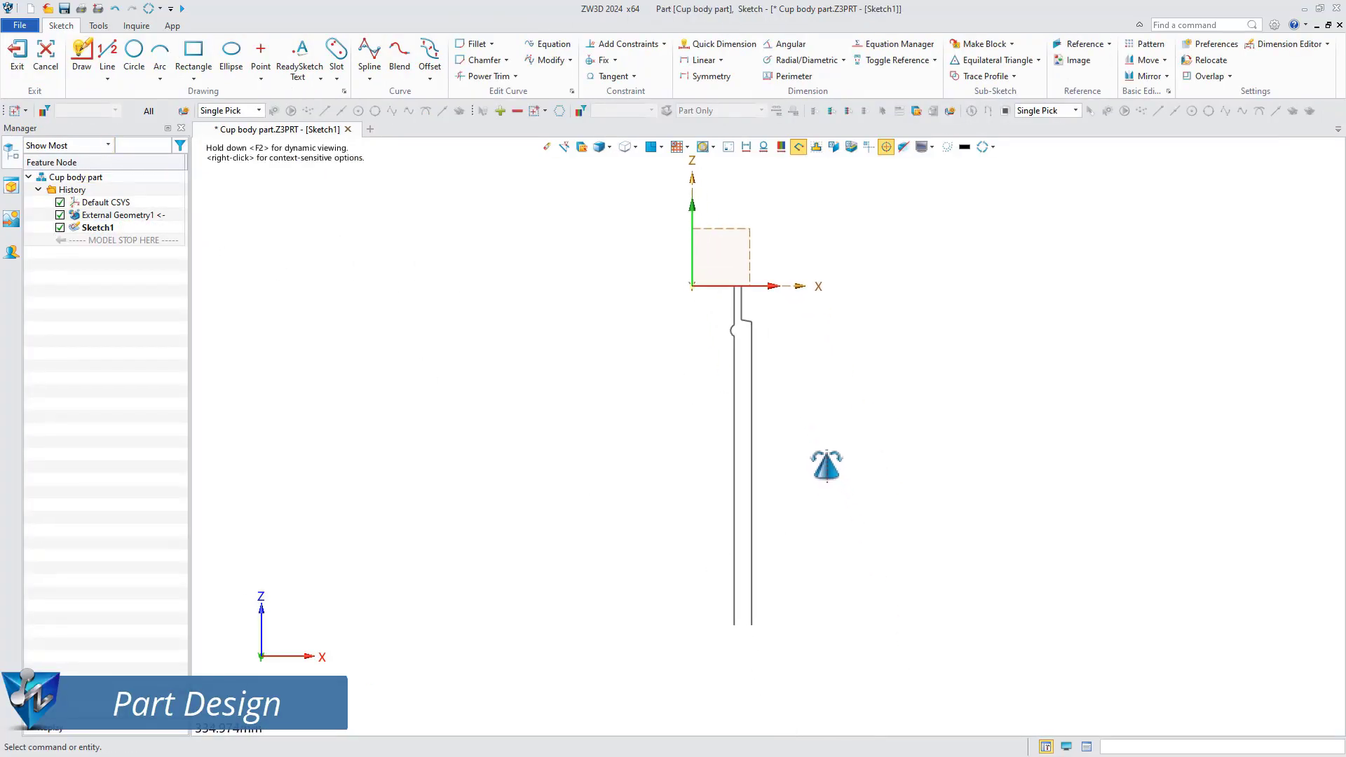
left_click(1081, 44)
left_click_drag(845, 652, 719, 312)
left_click(33, 147)
- Add an R4 circle tangent to the cup's bottom line
left_click(82, 55)
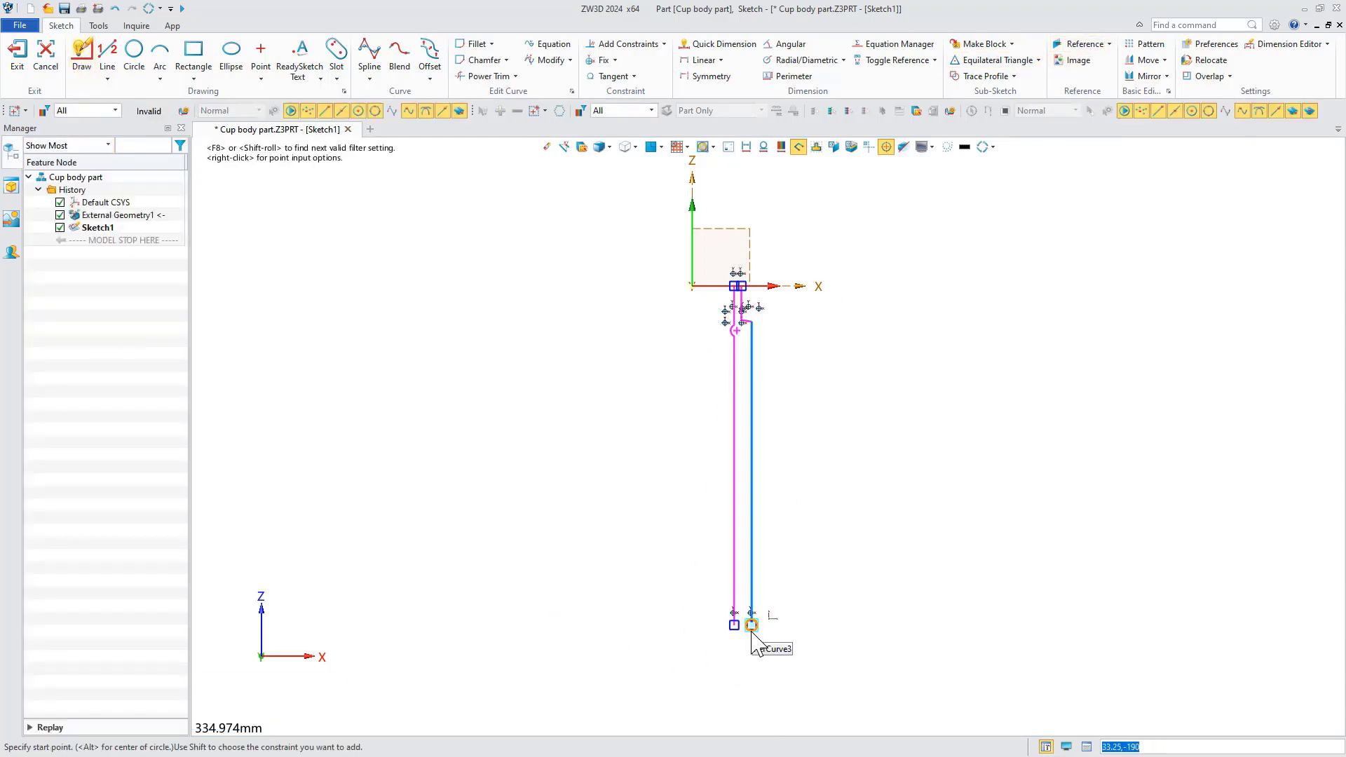
key("Escape")
scroll(746, 646, "up", 5)
left_click(134, 52)
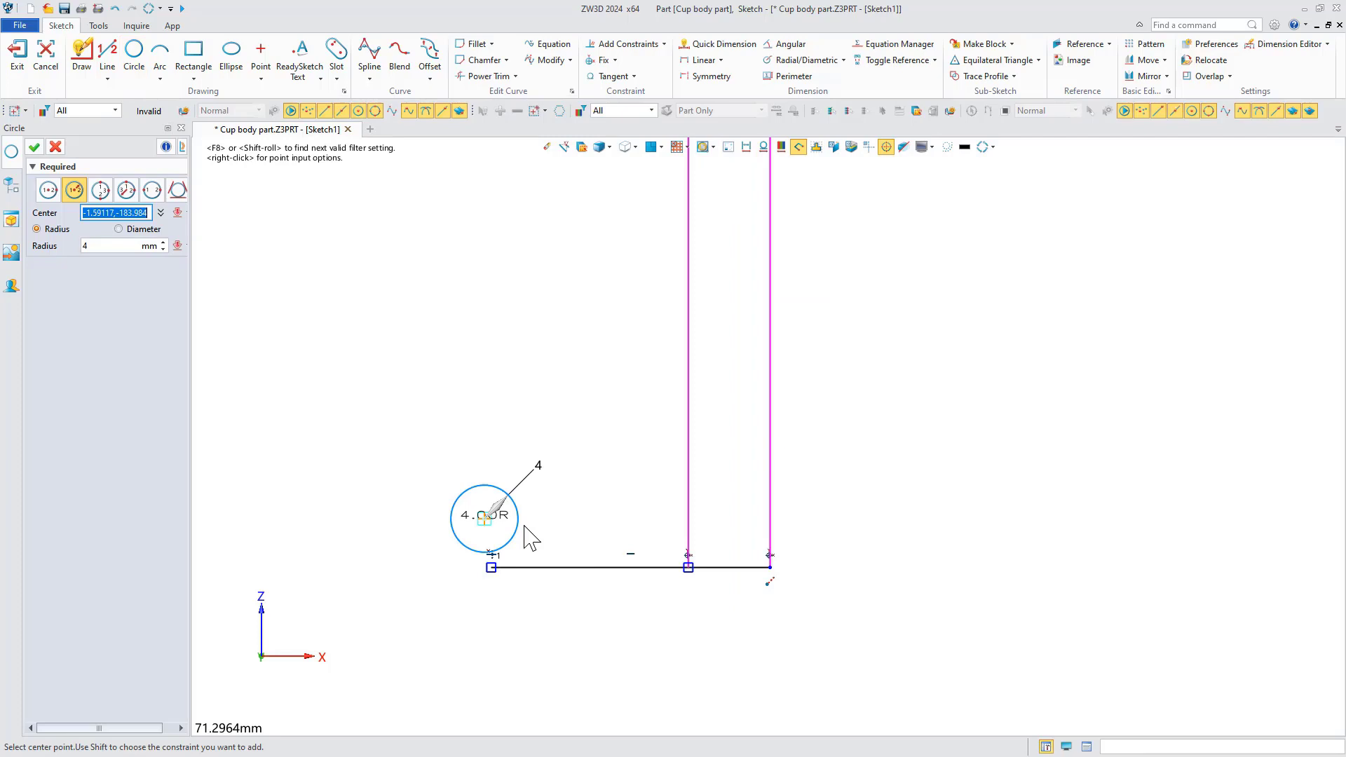
left_click(729, 509)
left_click(614, 76)
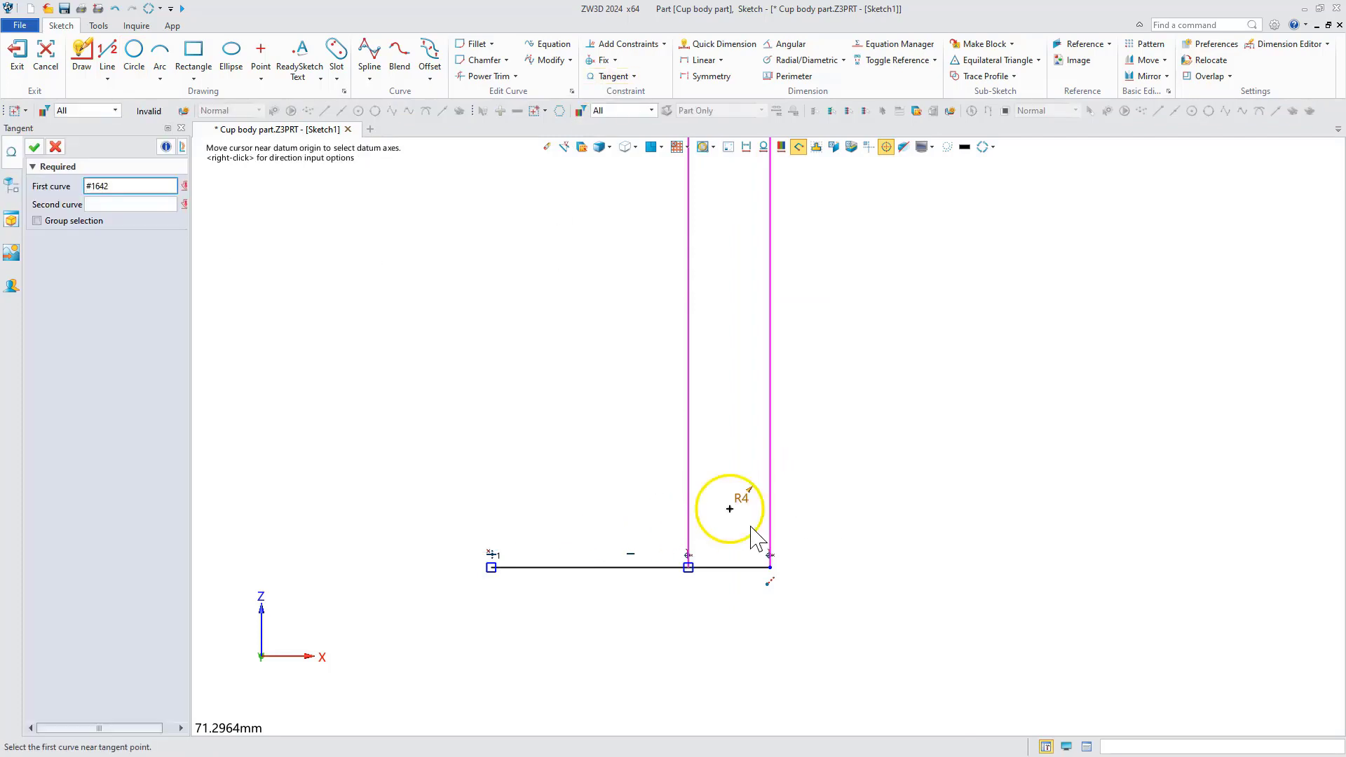
left_click(754, 532)
left_click(104, 62)
- Draw the profile lines from the circle up to the cup wall
left_click(736, 534)
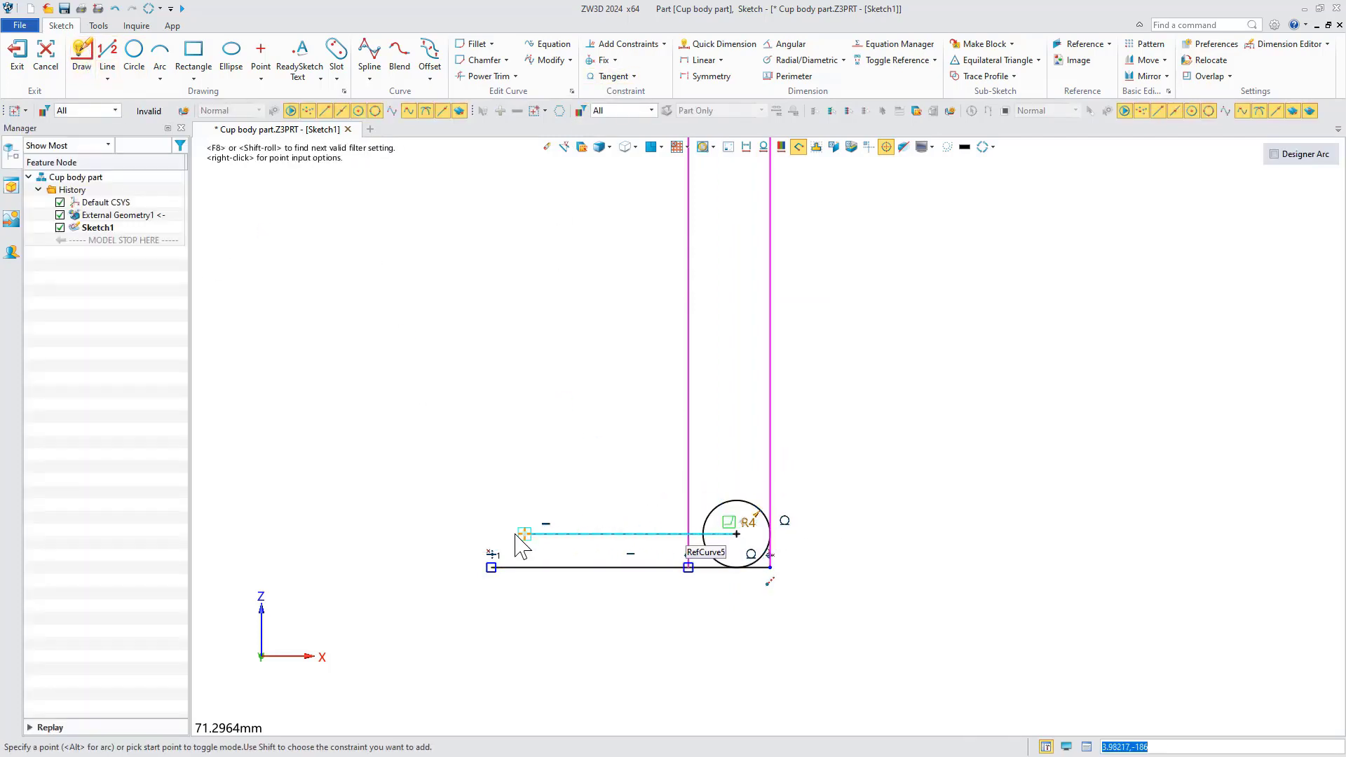
left_click(491, 534)
left_click(491, 369)
left_click(689, 370)
key("Escape")
- Dimension the left vertical profile line to 28
key("d")
left_click(491, 449)
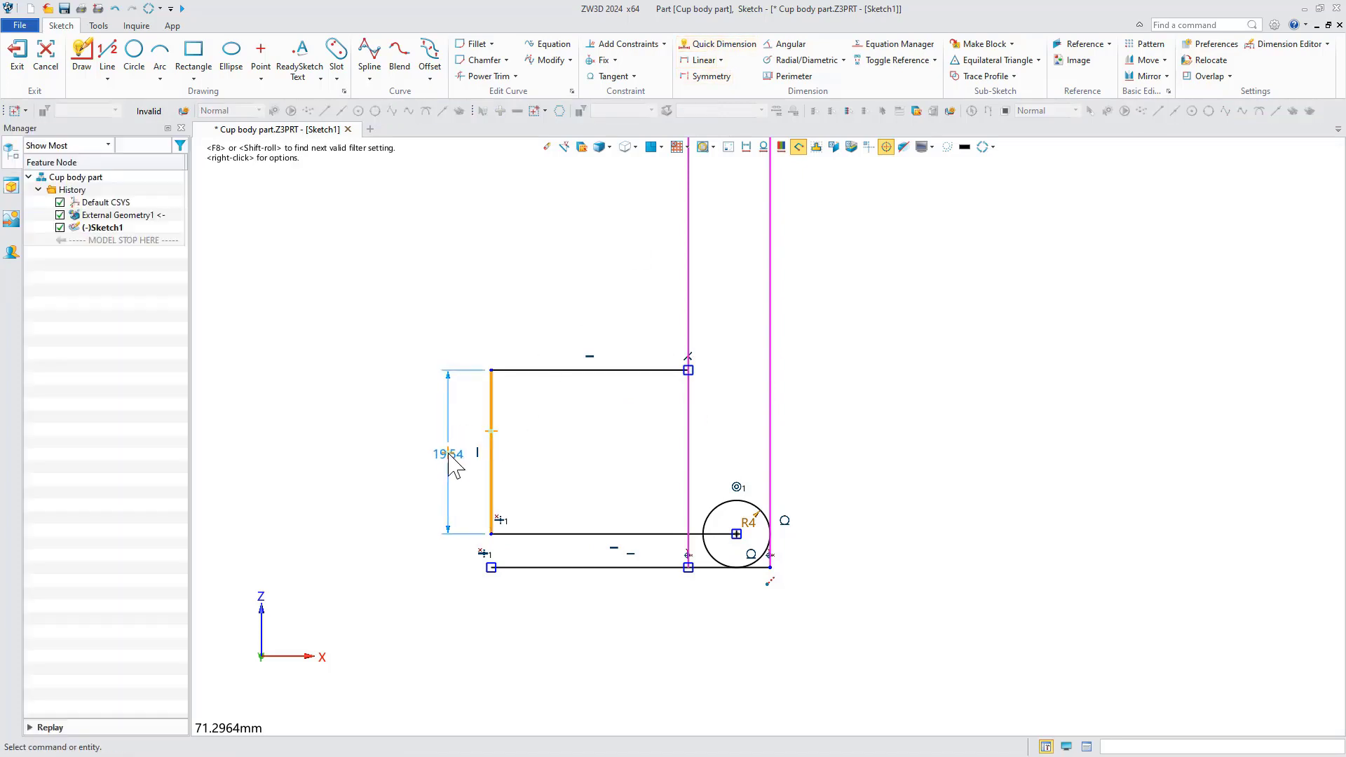
left_click(443, 453)
type("28")
key("Return")
scroll(754, 559, "down", 3)
scroll(730, 283, "up", 3)
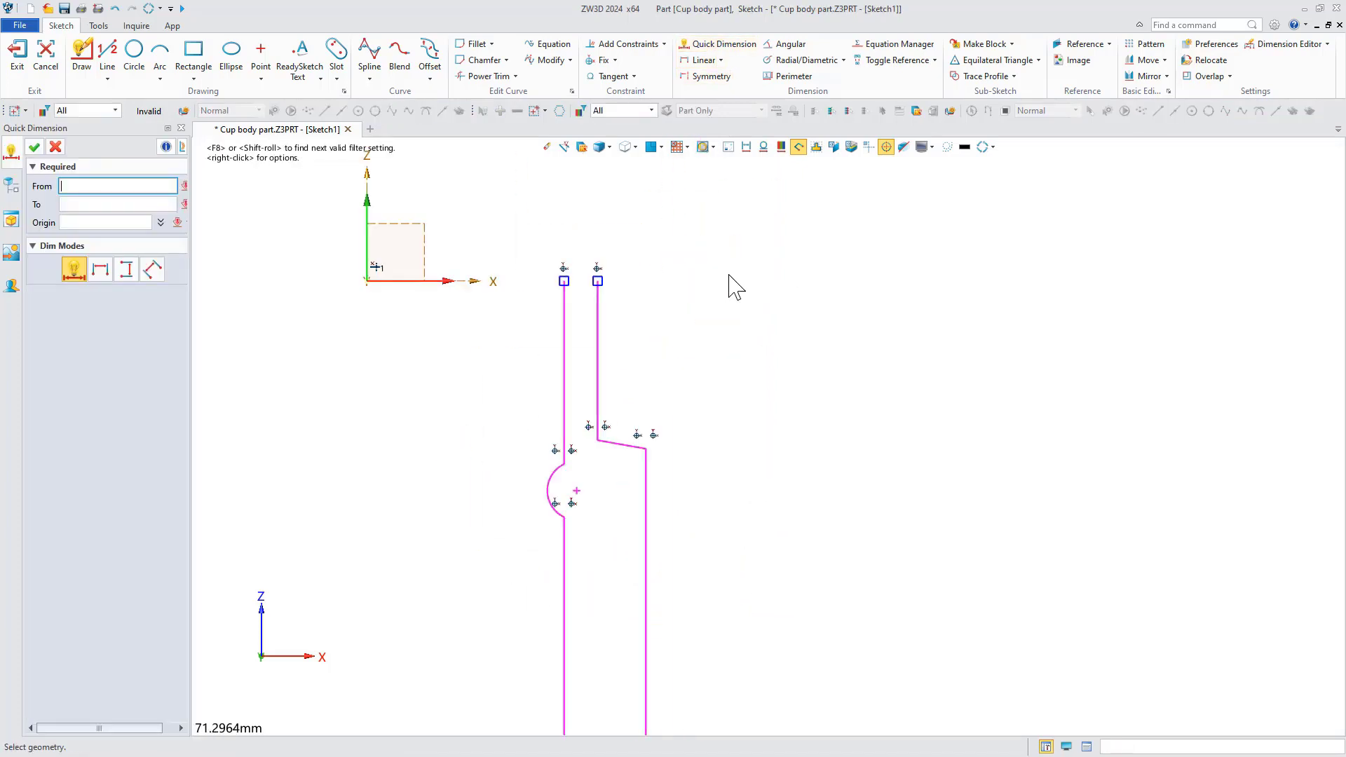
- Power Trim away the circle's upper part and the excess line
key("Escape")
scroll(680, 277, "down", 3)
scroll(727, 412, "down", 2)
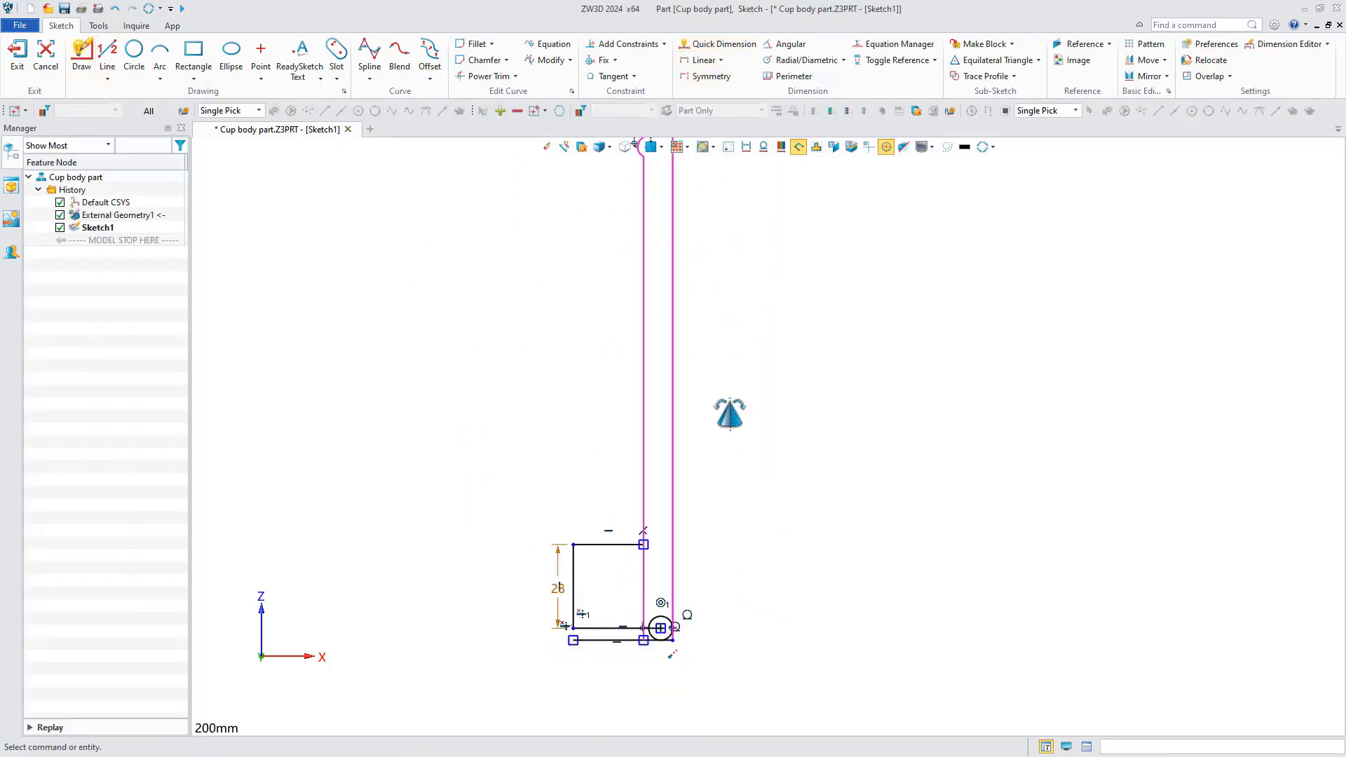
scroll(727, 412, "up", 4)
key("t")
mouse_move(688, 490)
left_mouse_down()
mouse_move(648, 528)
mouse_move(726, 542)
left_mouse_up()
- Revolve the sketch profile 360° about the vertical axis into the cup body
left_click(17, 56)
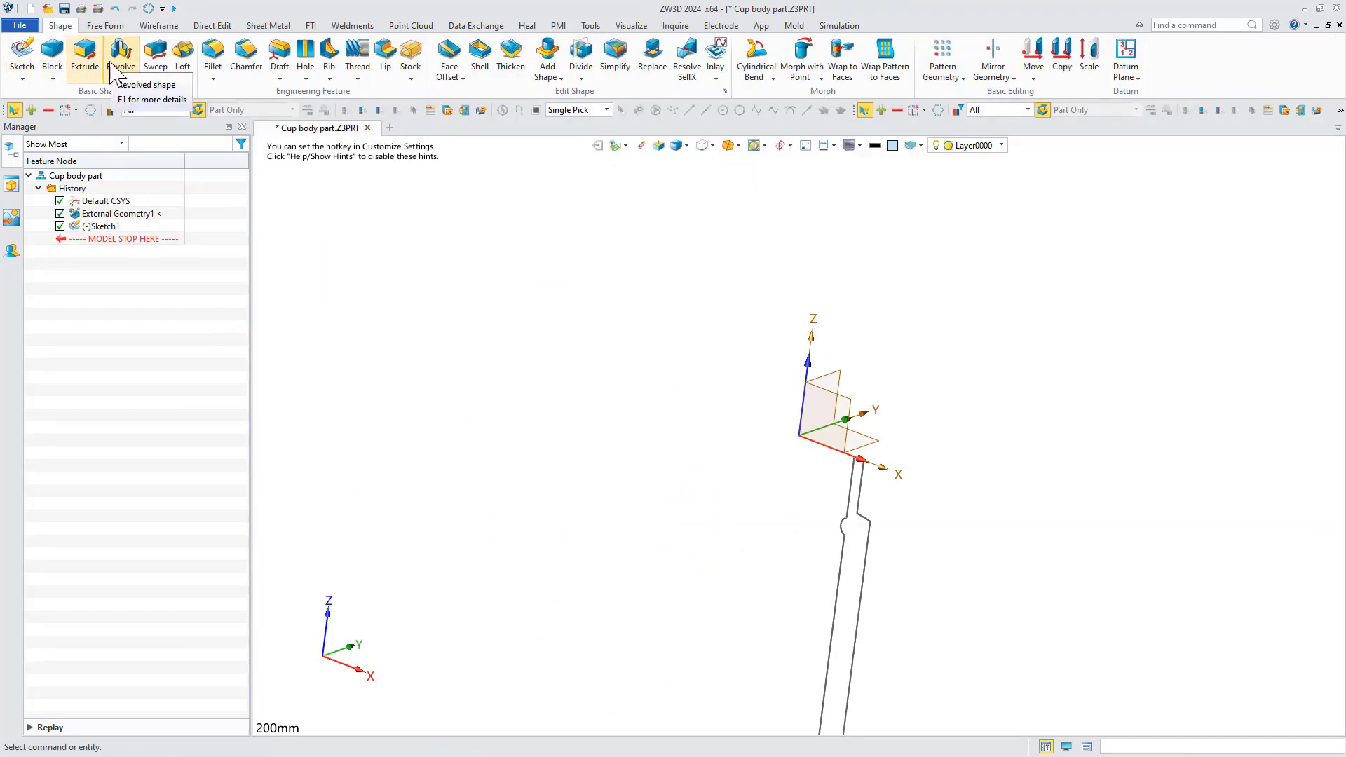
left_click(120, 57)
left_click(857, 617)
left_click(231, 203)
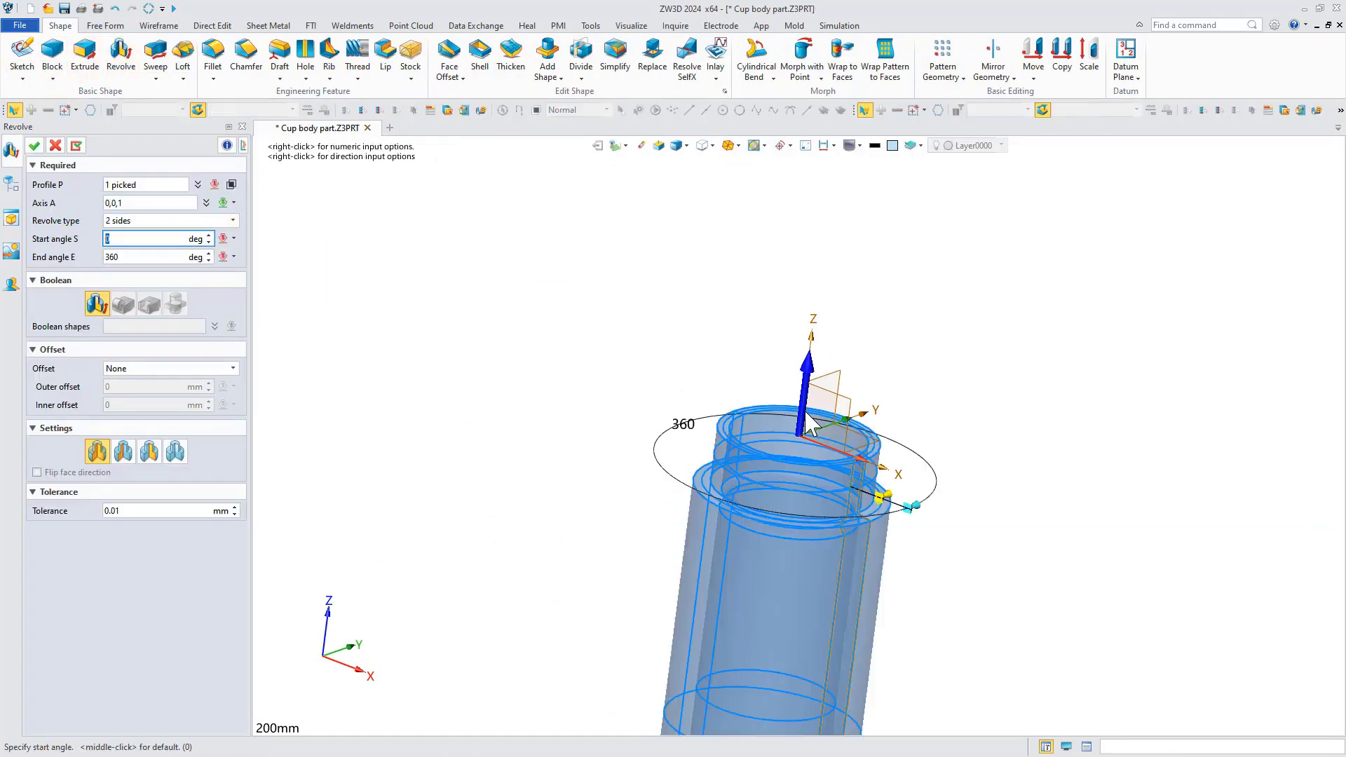
left_click(34, 145)
middle_click_drag(961, 674, 938, 411)
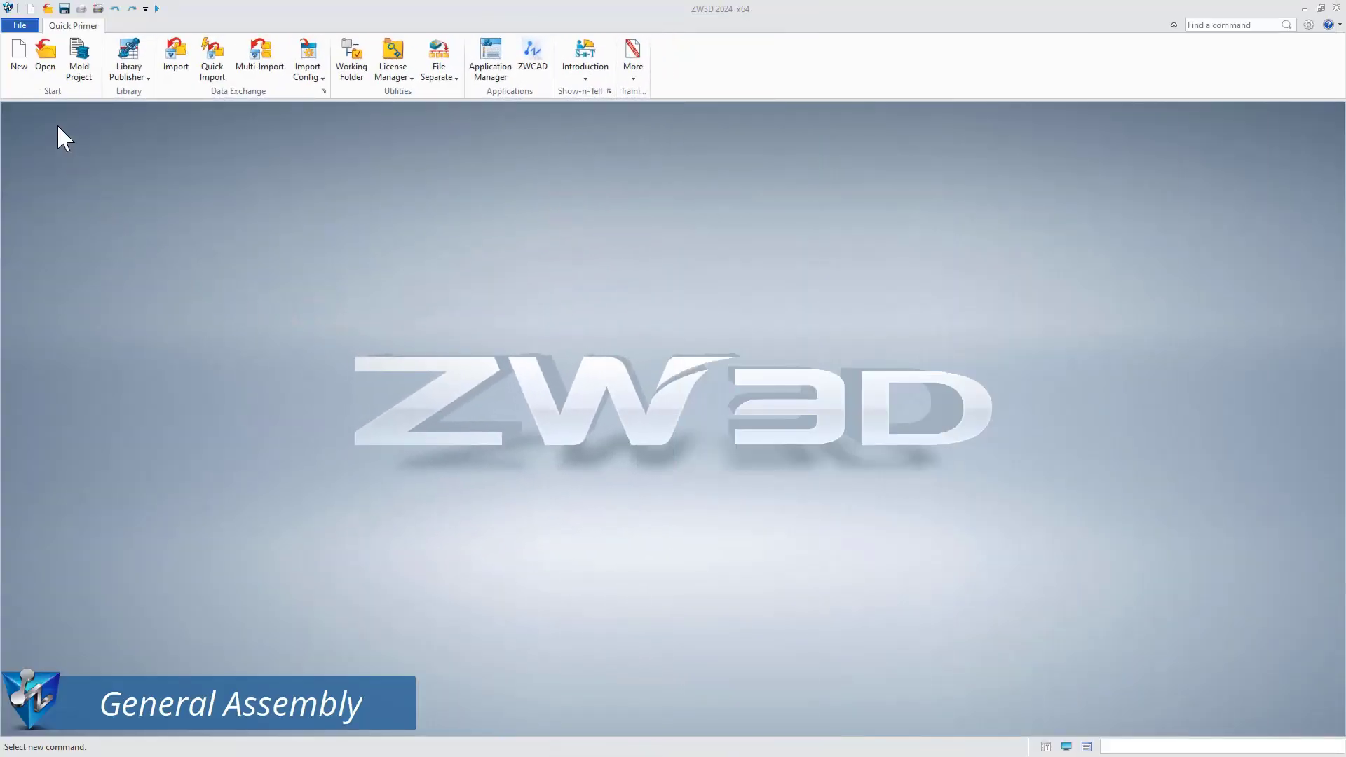
- Open the vacuum cup assembly file
left_click(44, 60)
left_click(540, 331)
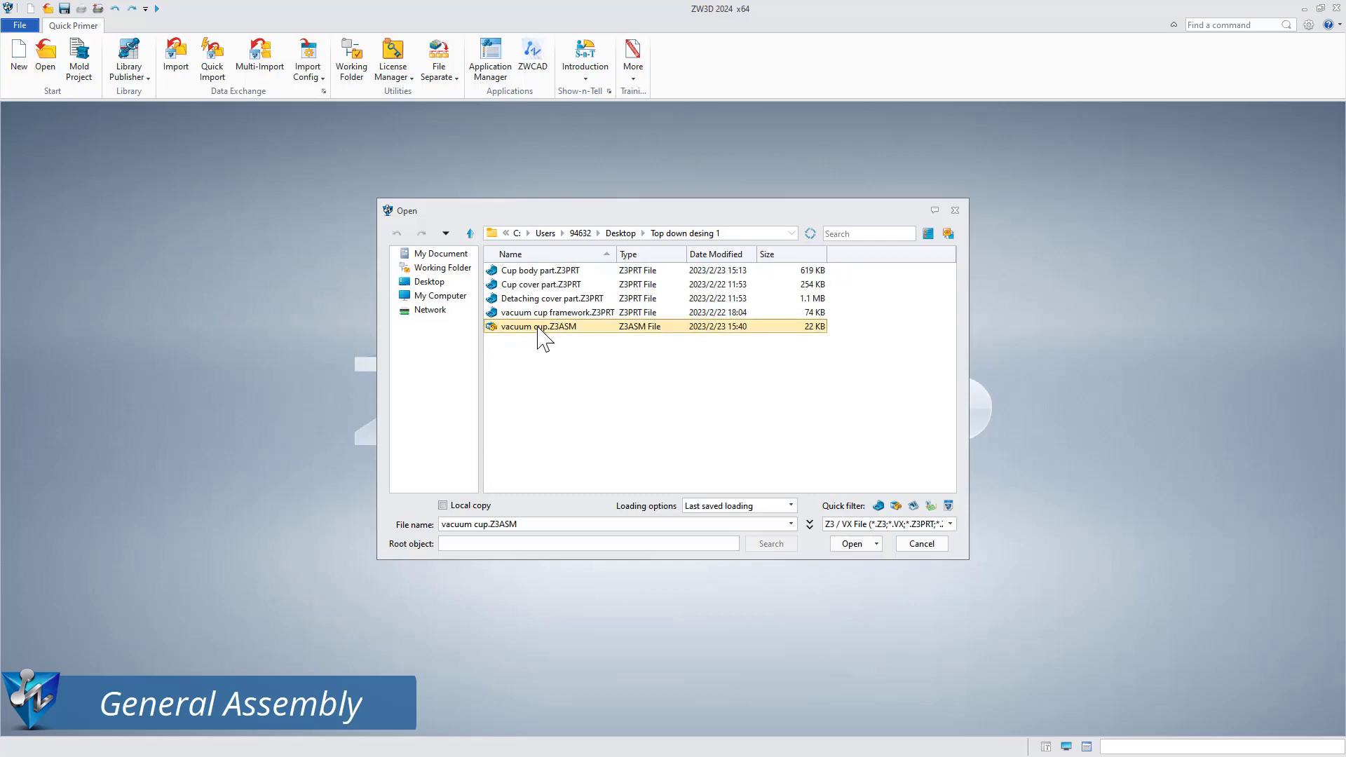
left_click(857, 547)
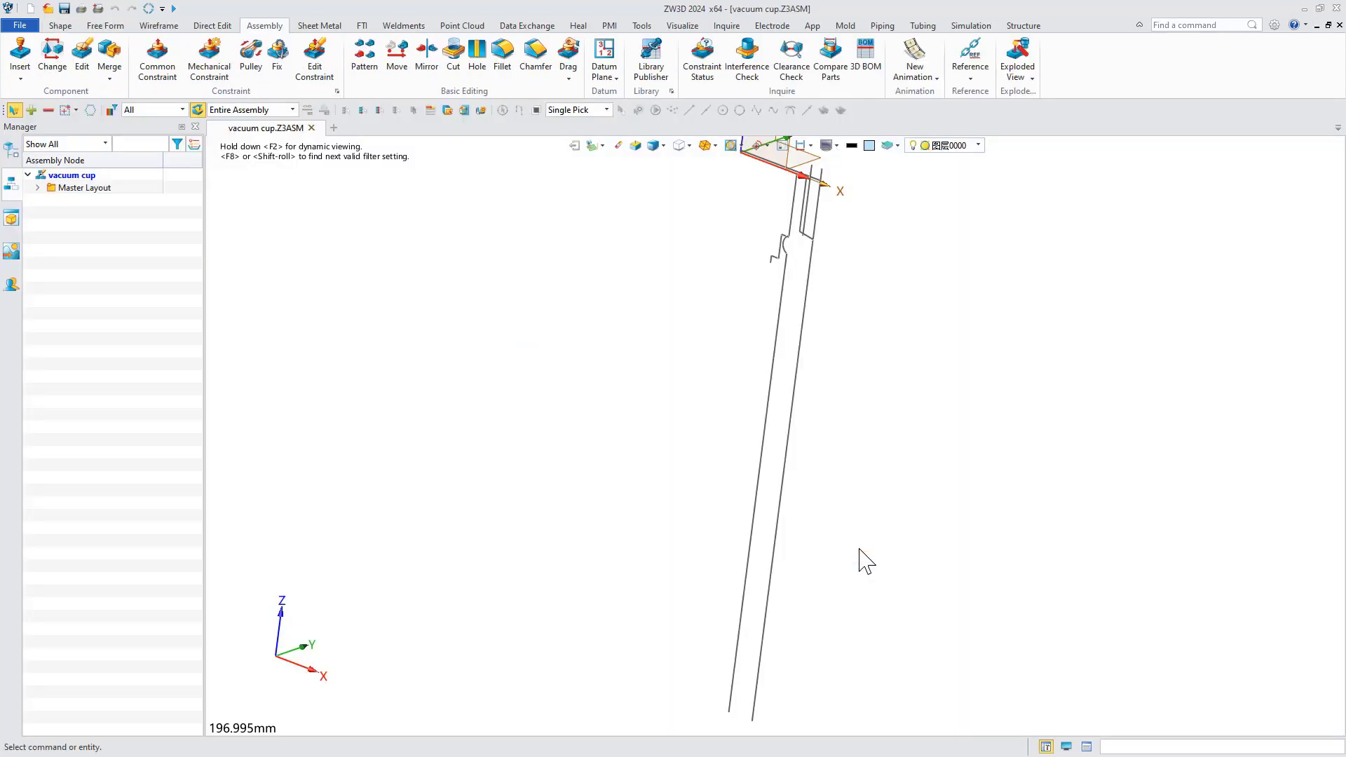
- Insert Cup body part into the assembly at the default frame
left_click(25, 58)
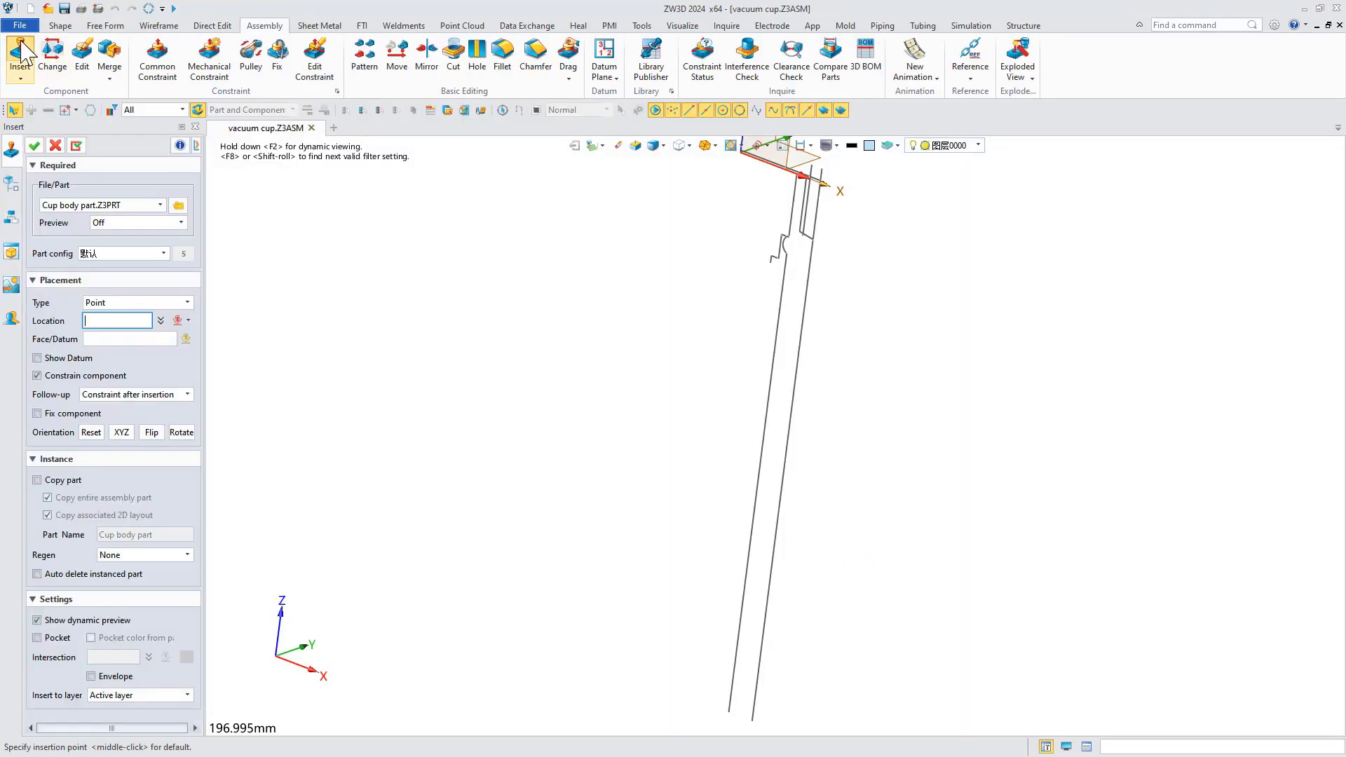
left_click(178, 205)
left_click(580, 270)
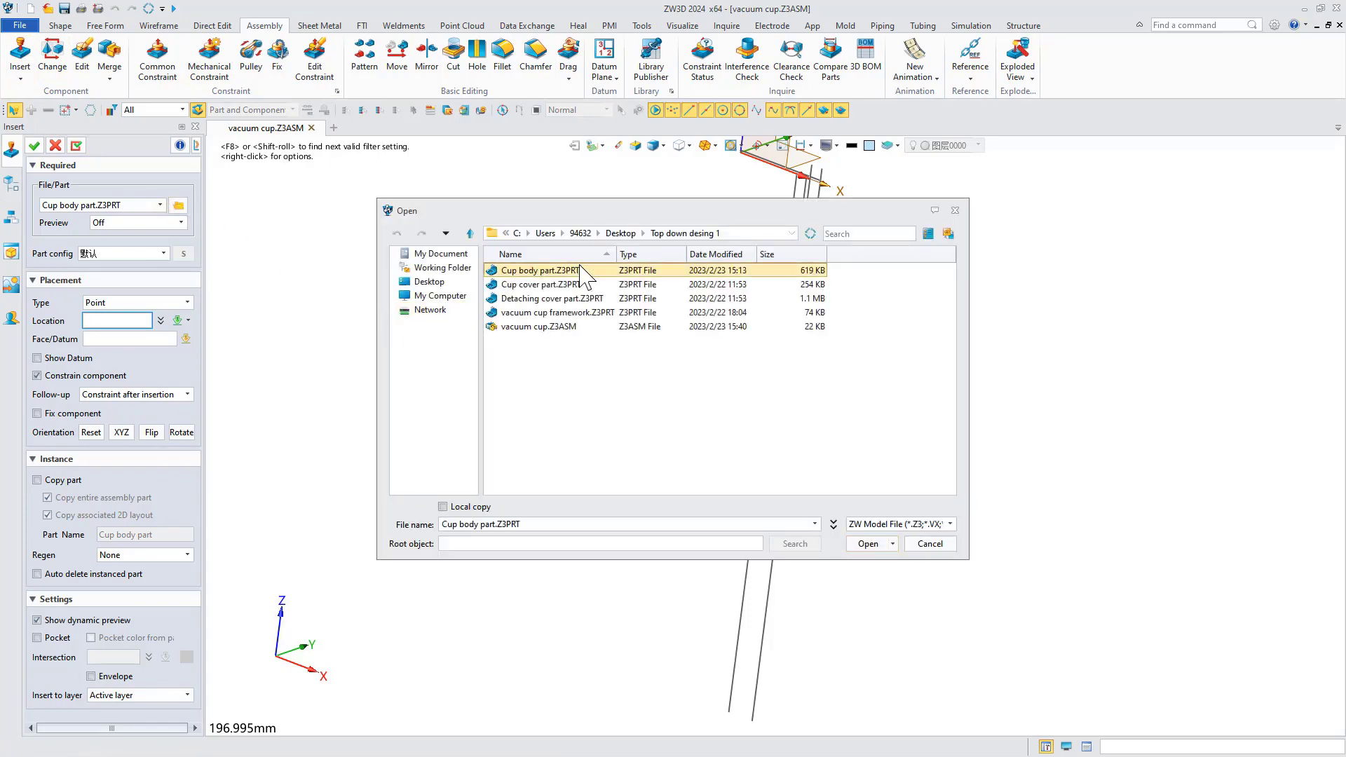
left_click(868, 543)
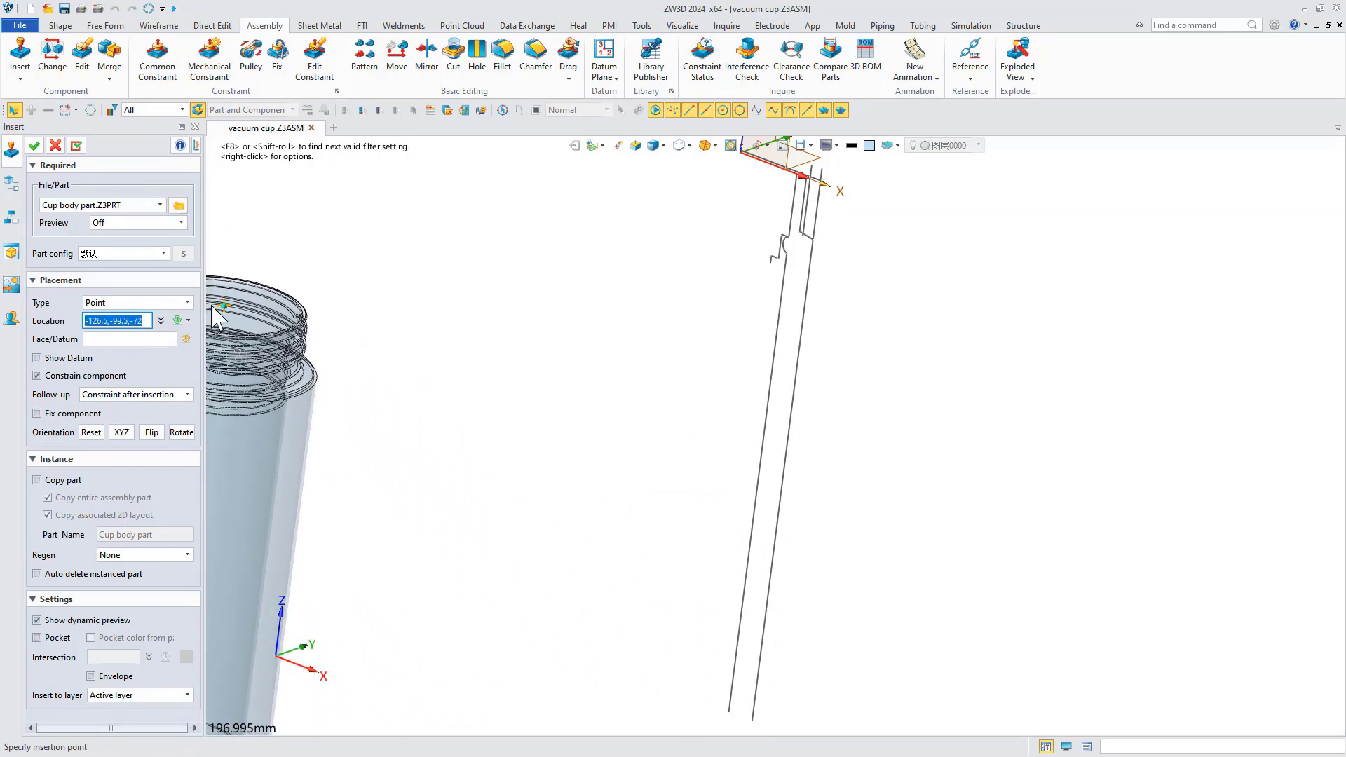
left_click(187, 302)
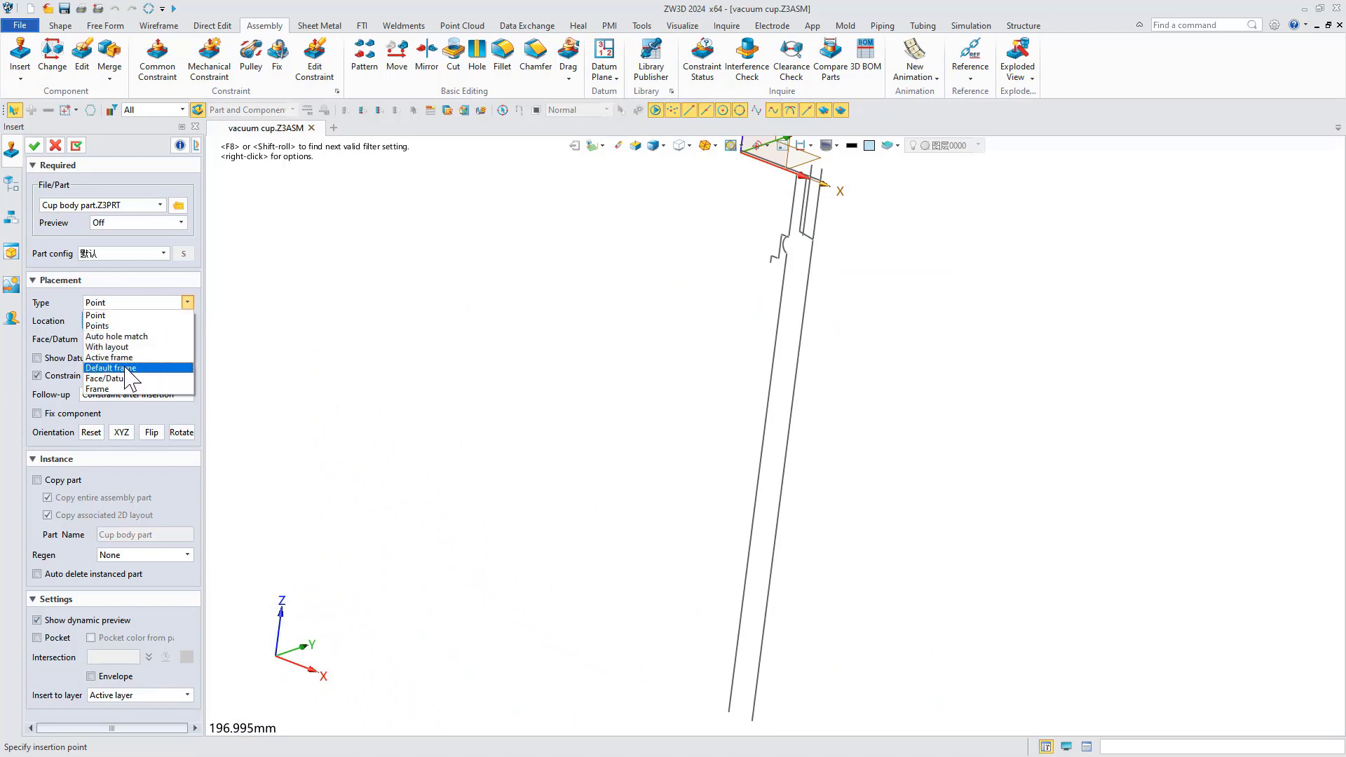
left_click(130, 368)
left_click(33, 146)
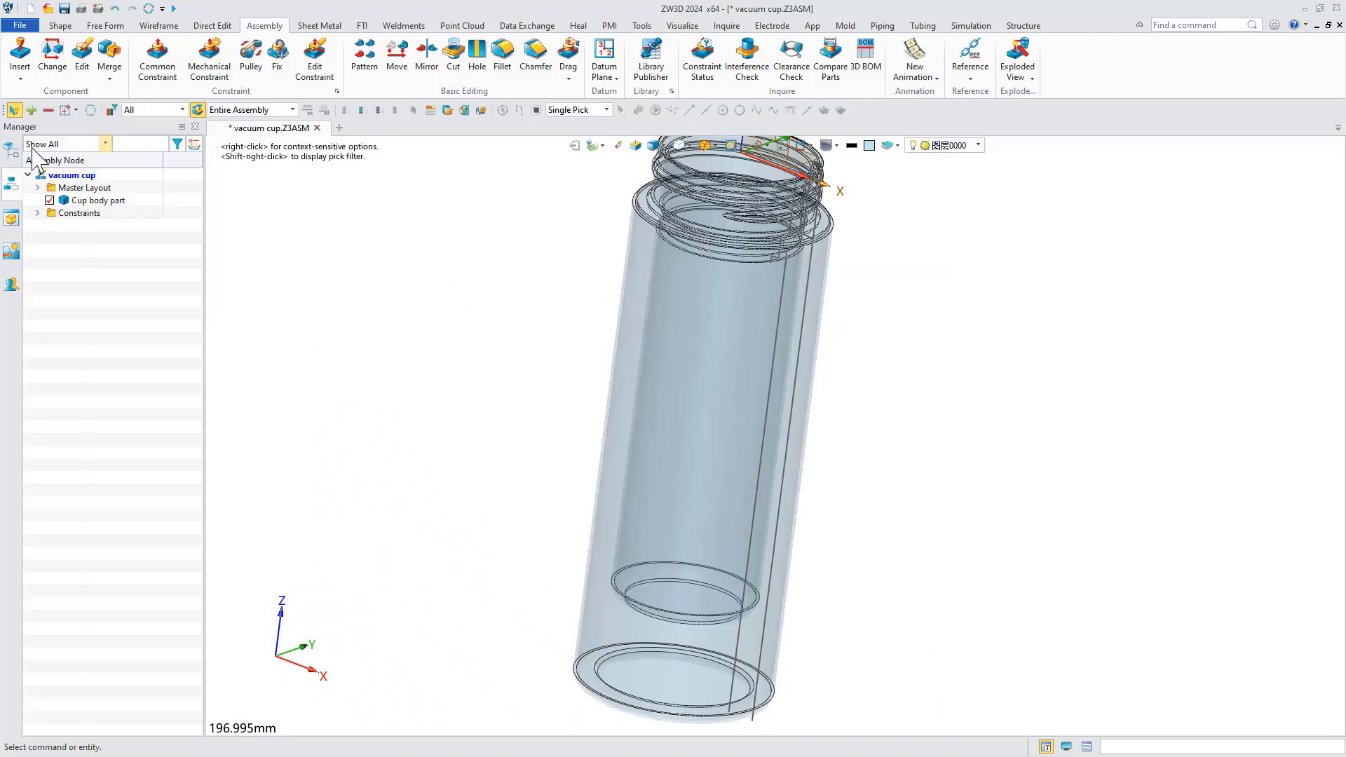
- Insert Cup cover part into the assembly
left_click(32, 61)
left_click(178, 205)
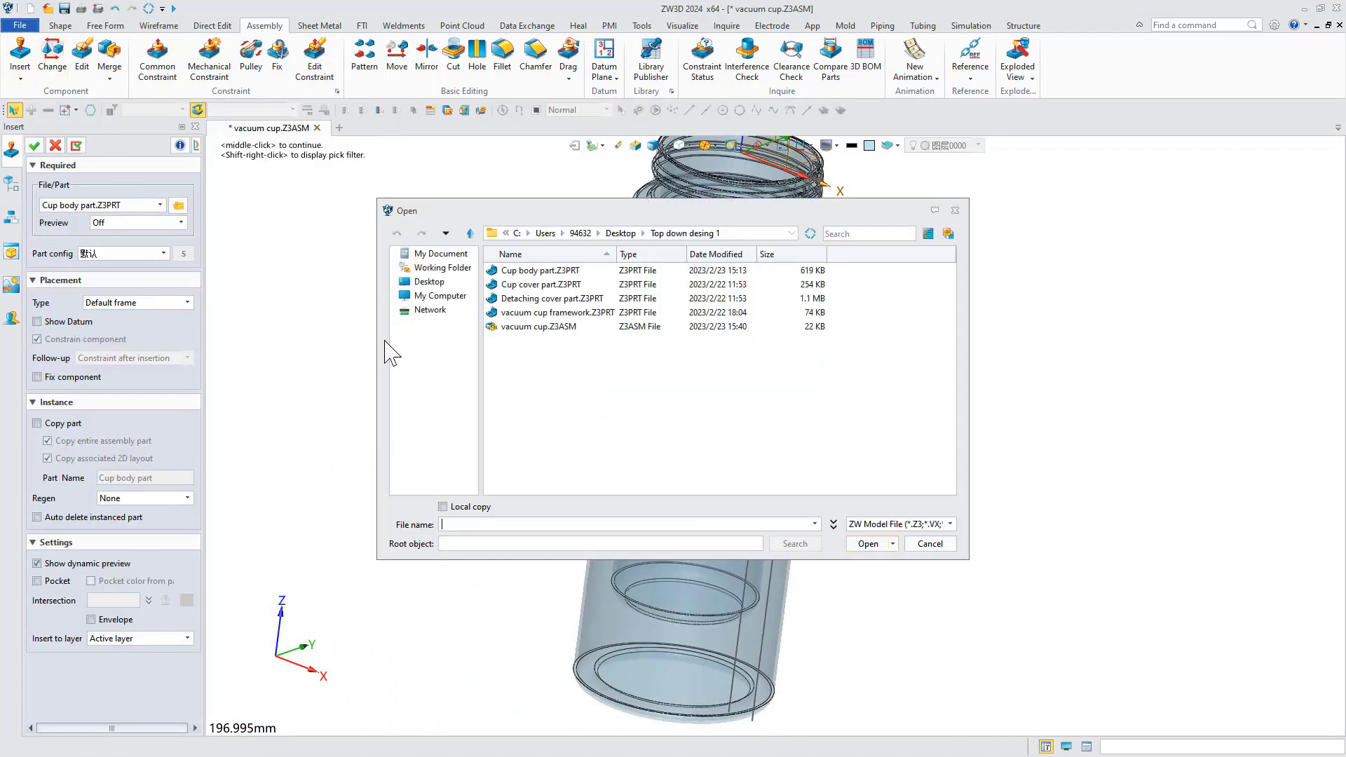
left_click(540, 284)
left_click(869, 548)
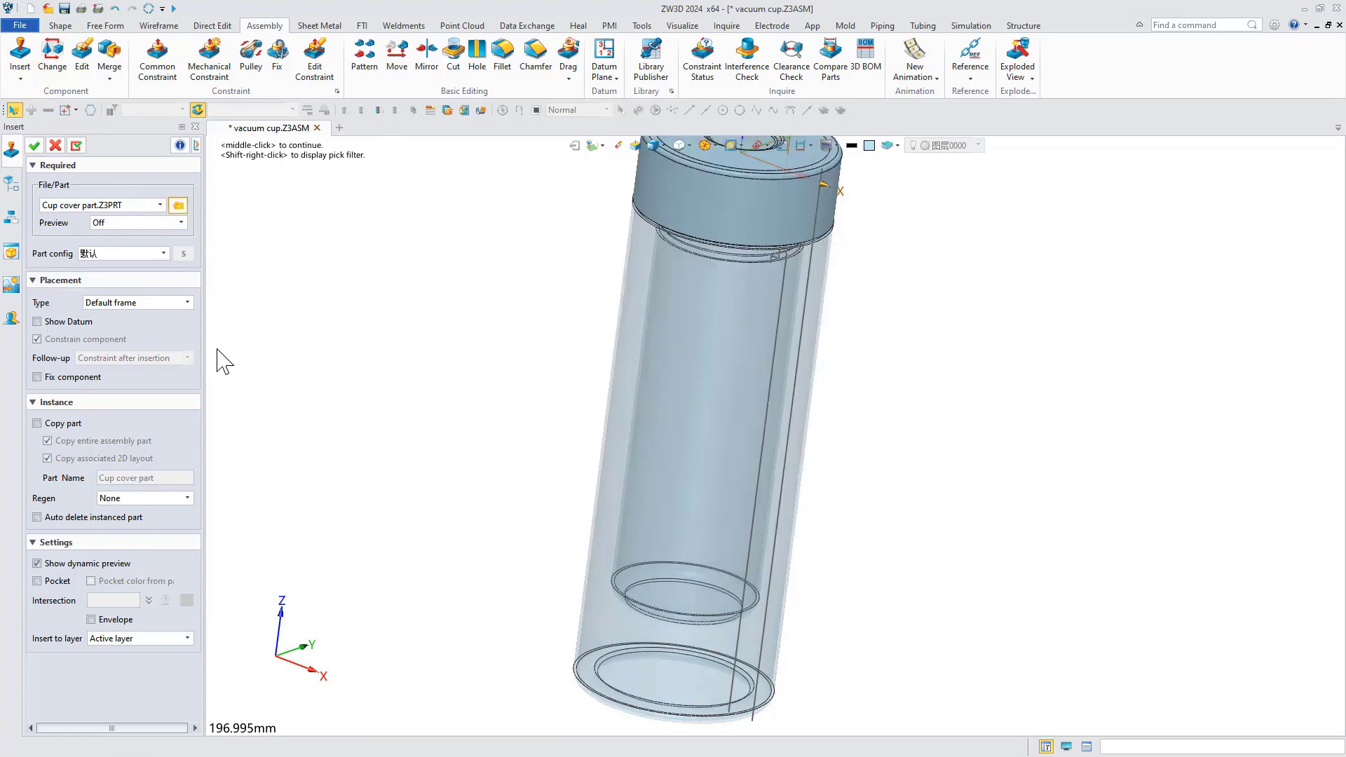
left_click(35, 147)
- Insert Detaching cover part into the assembly
left_click(21, 59)
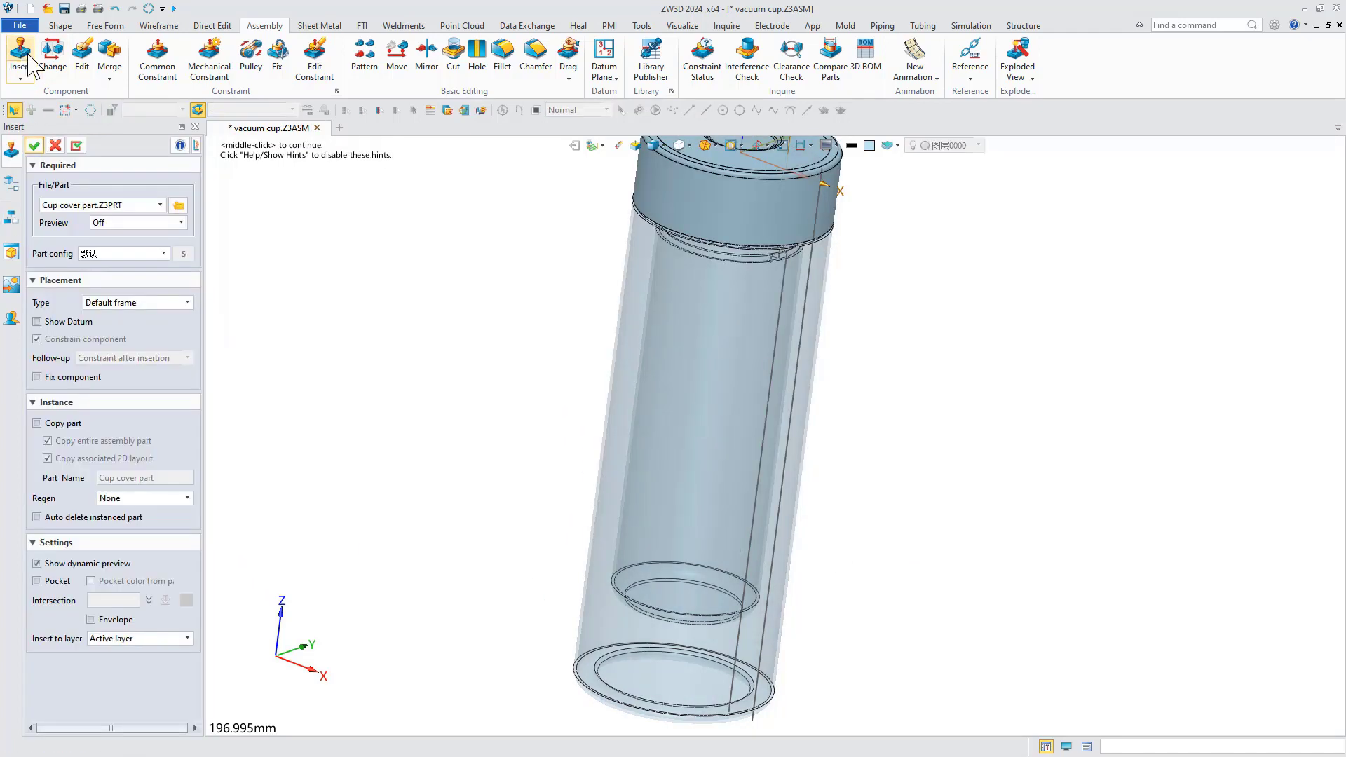
left_click(178, 205)
left_click(551, 298)
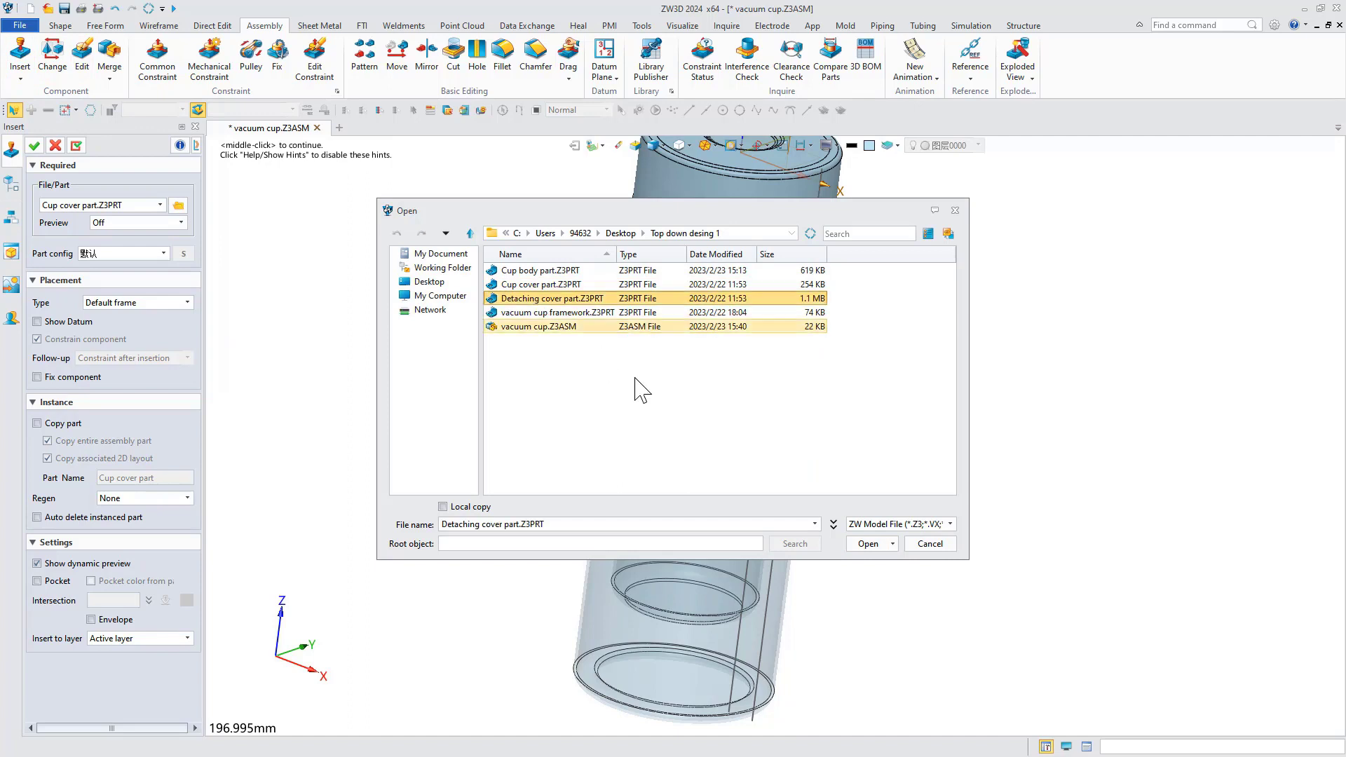
left_click(869, 545)
left_click(34, 146)
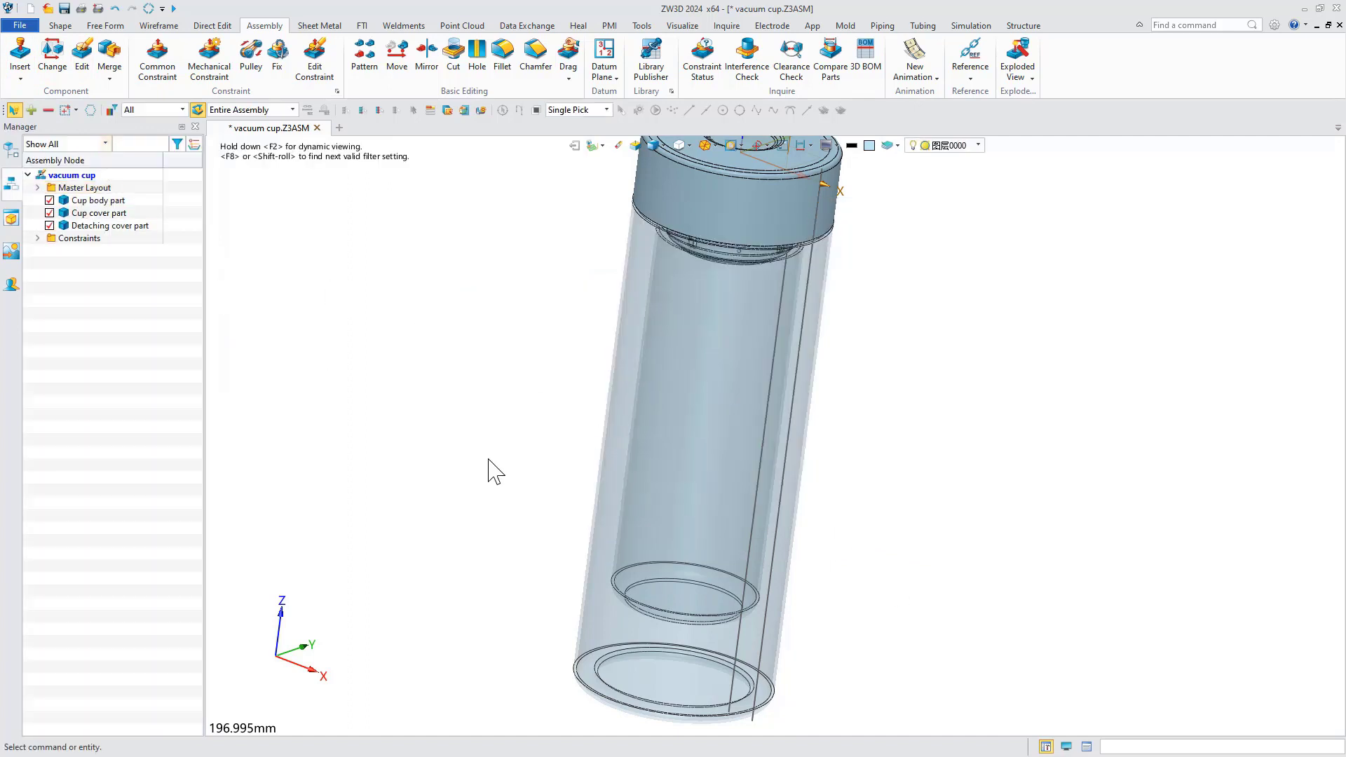
scroll(487, 544, "down", 1)
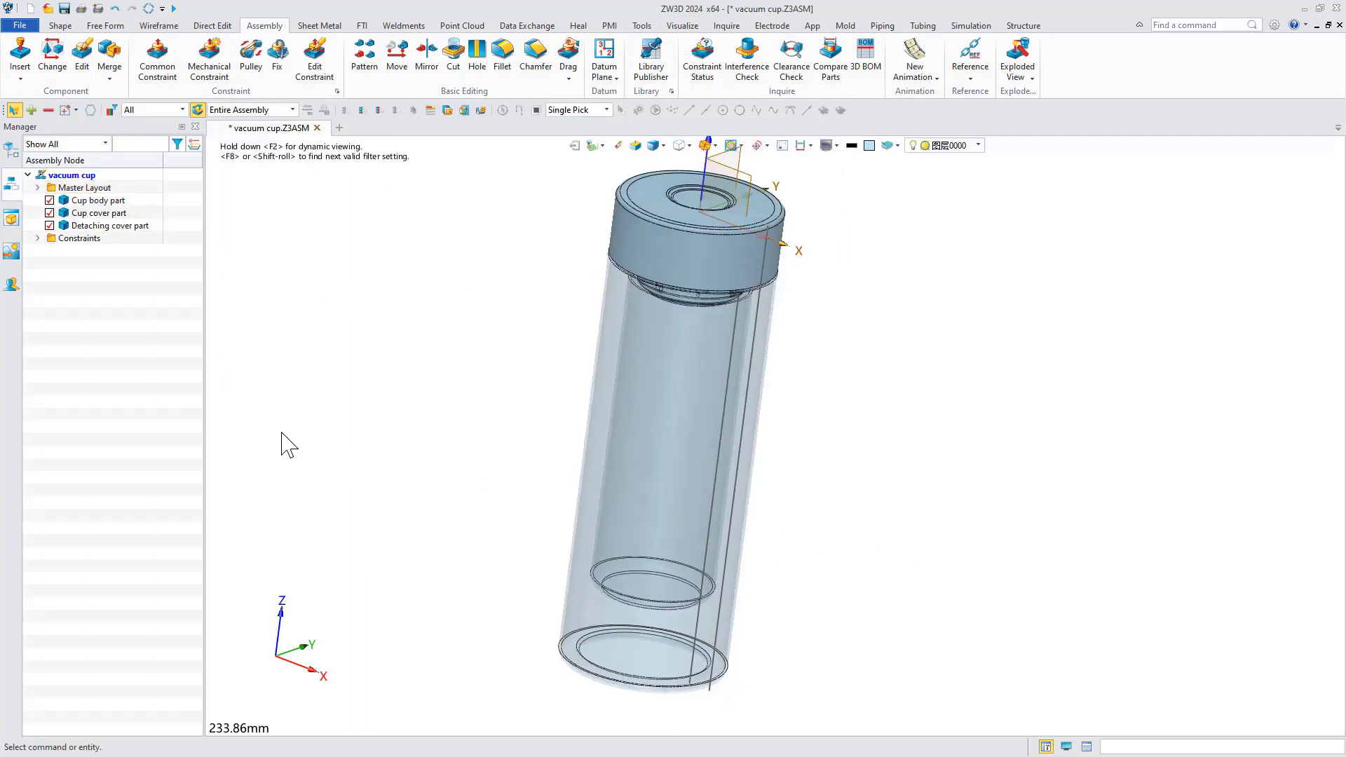
- Activate the section1 cross-section view, then open the vacuum cup framework part for editing
left_click(11, 220)
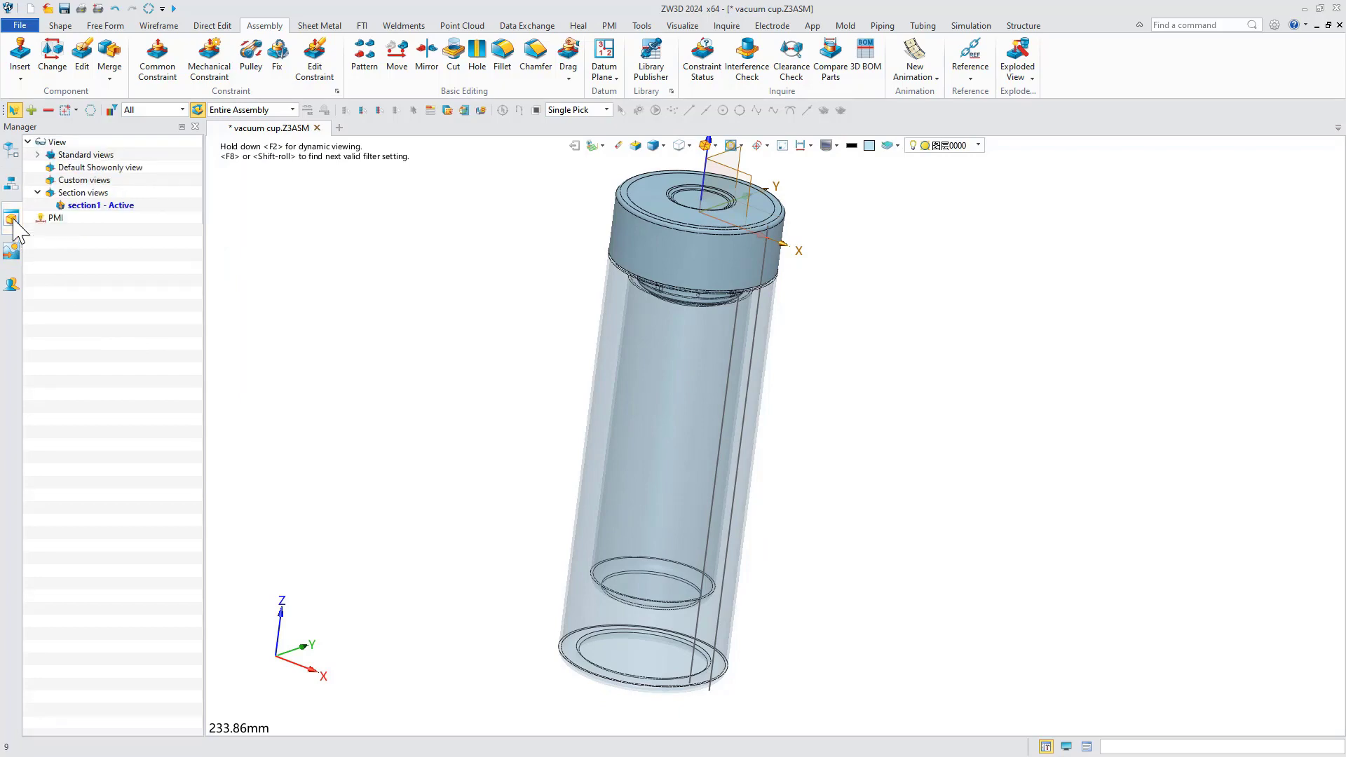
double_click(101, 206)
left_click(11, 182)
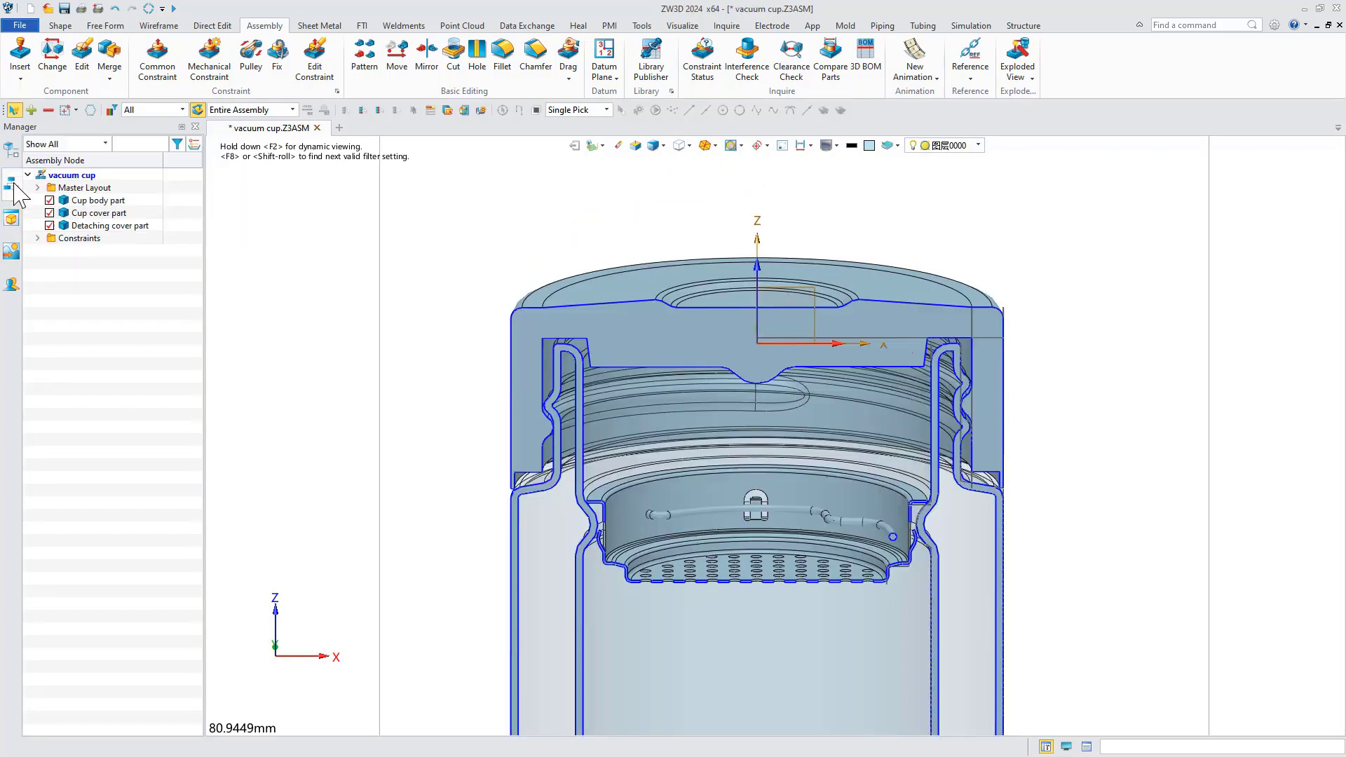
left_click(37, 187)
double_click(70, 200)
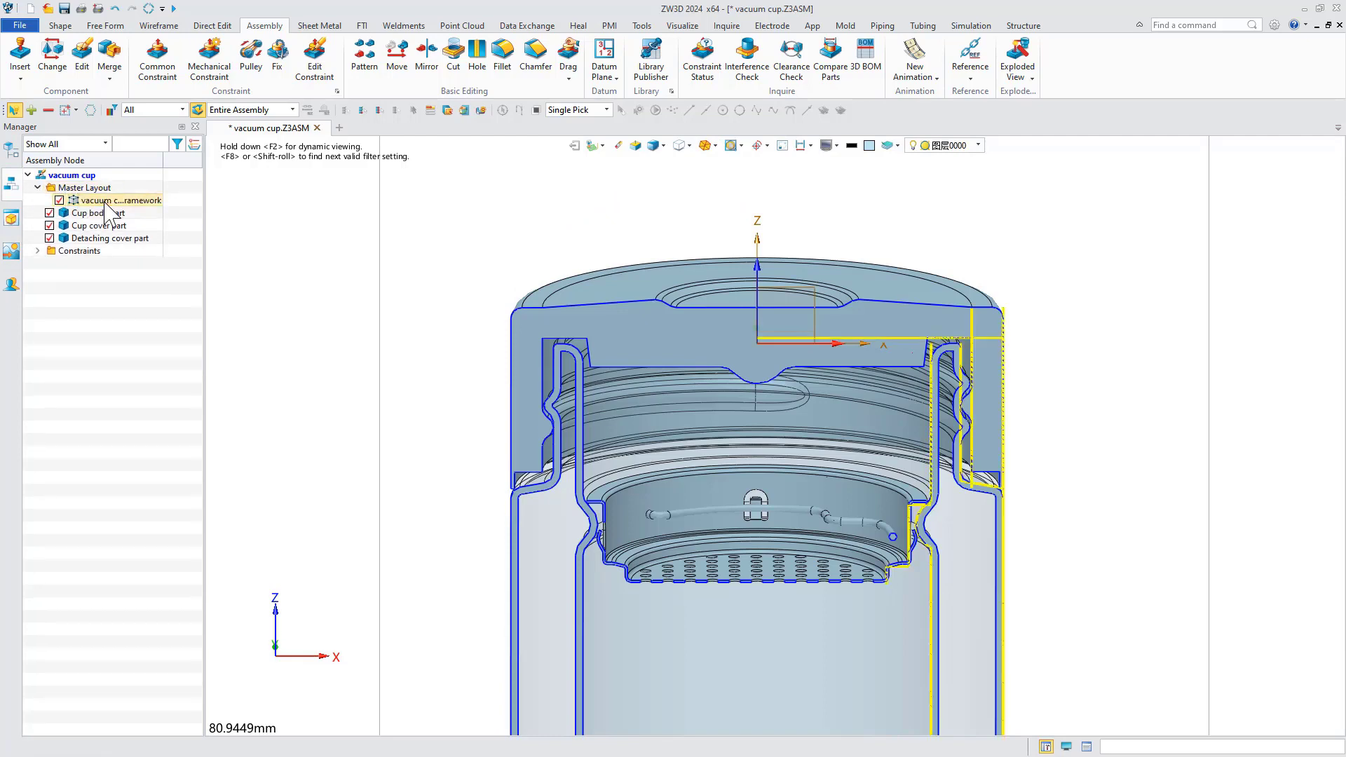
- Change the framework expressions: External diameter 40, Inner diameter 30, Detaching cover bottom distance 160
double_click(146, 214)
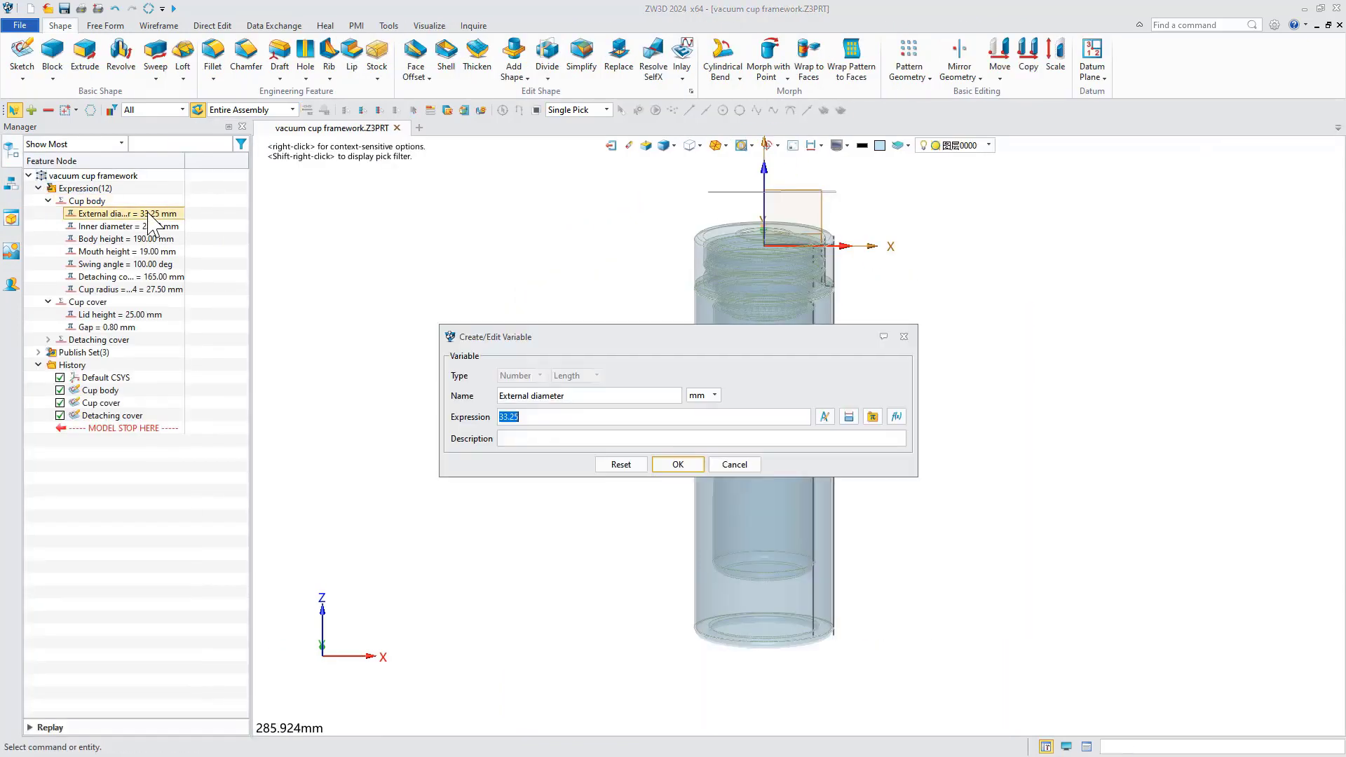
type("0")
left_click(677, 464)
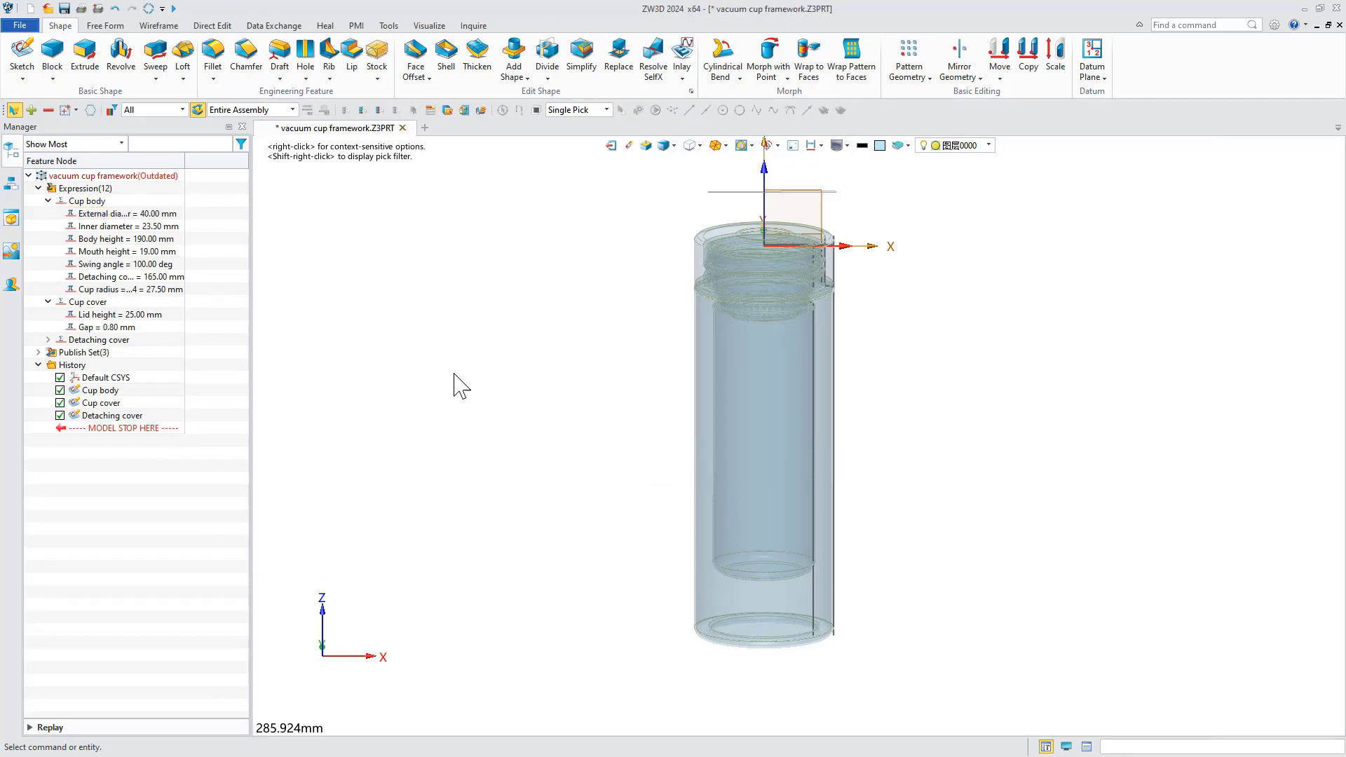
double_click(126, 225)
type("3")
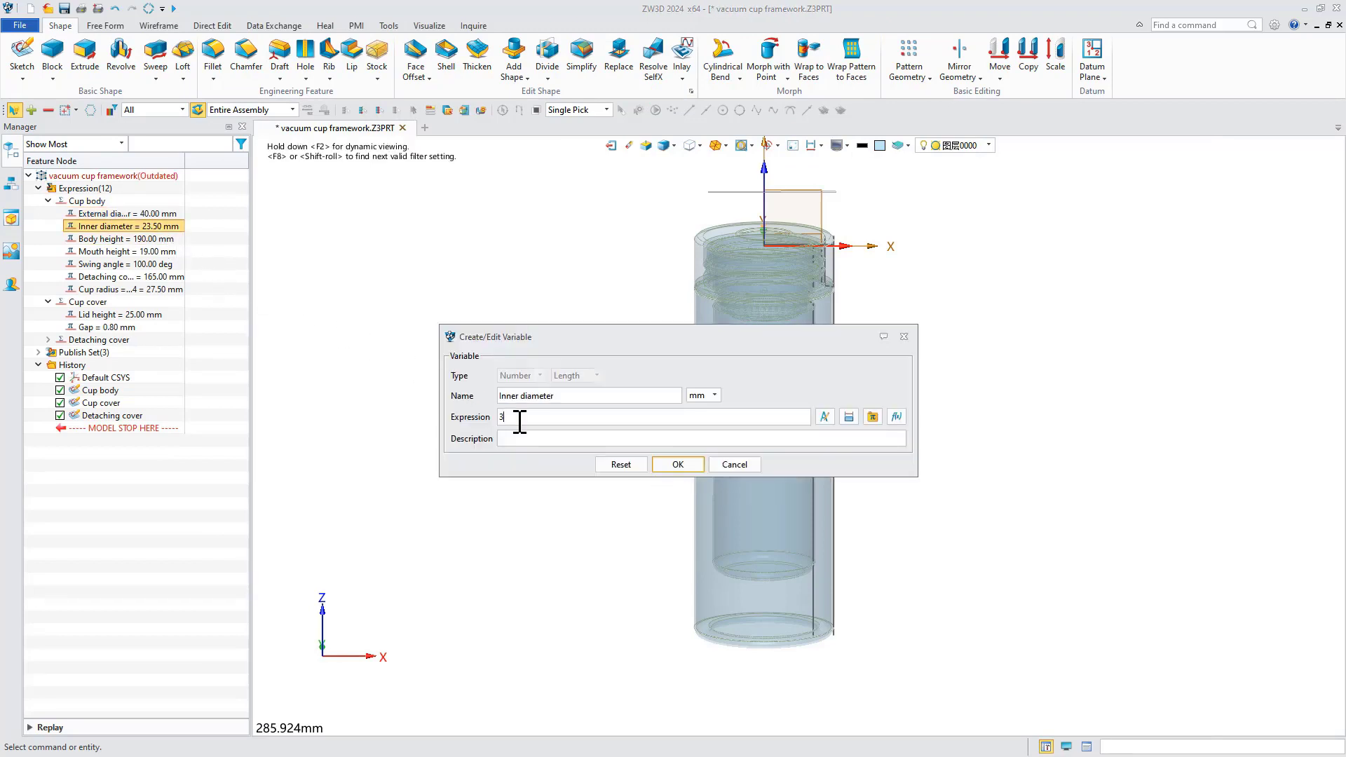
type("0")
left_click(677, 464)
double_click(126, 276)
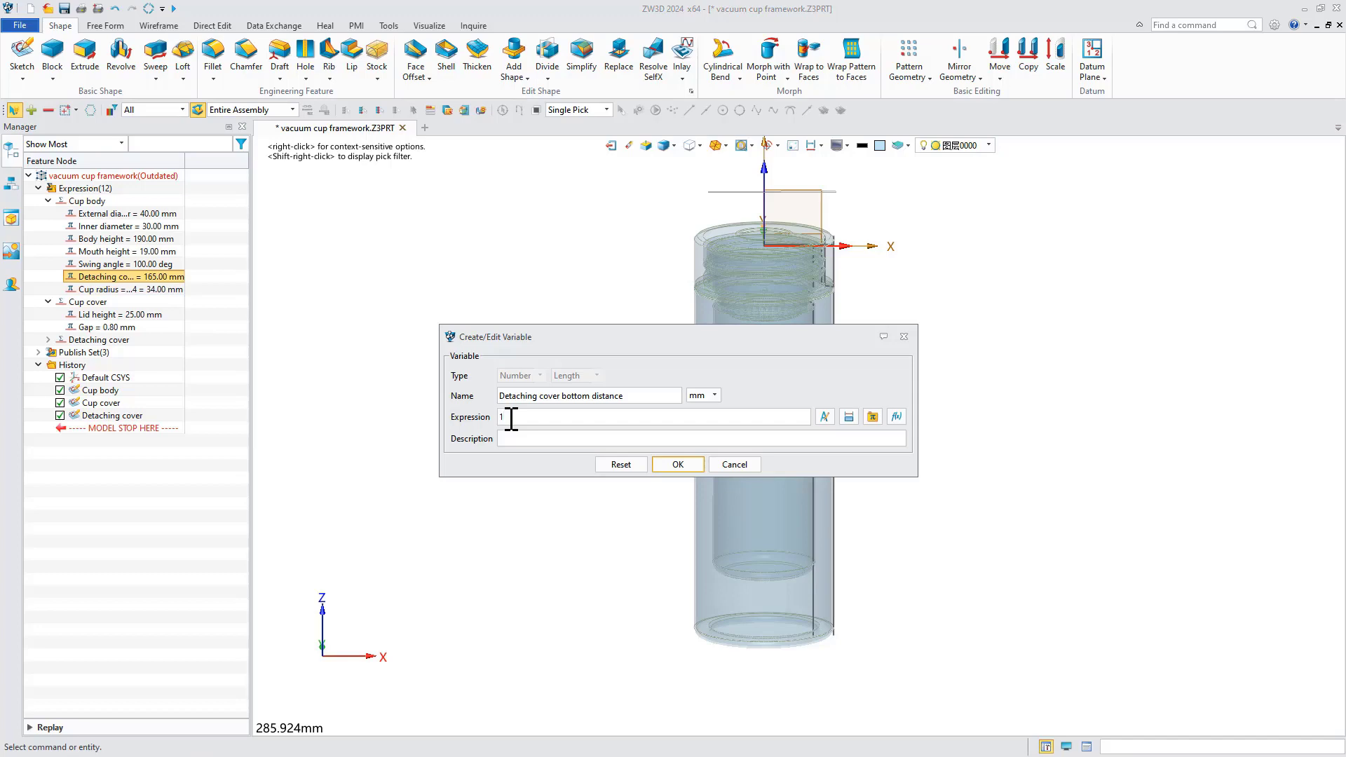
type("160")
left_click(678, 464)
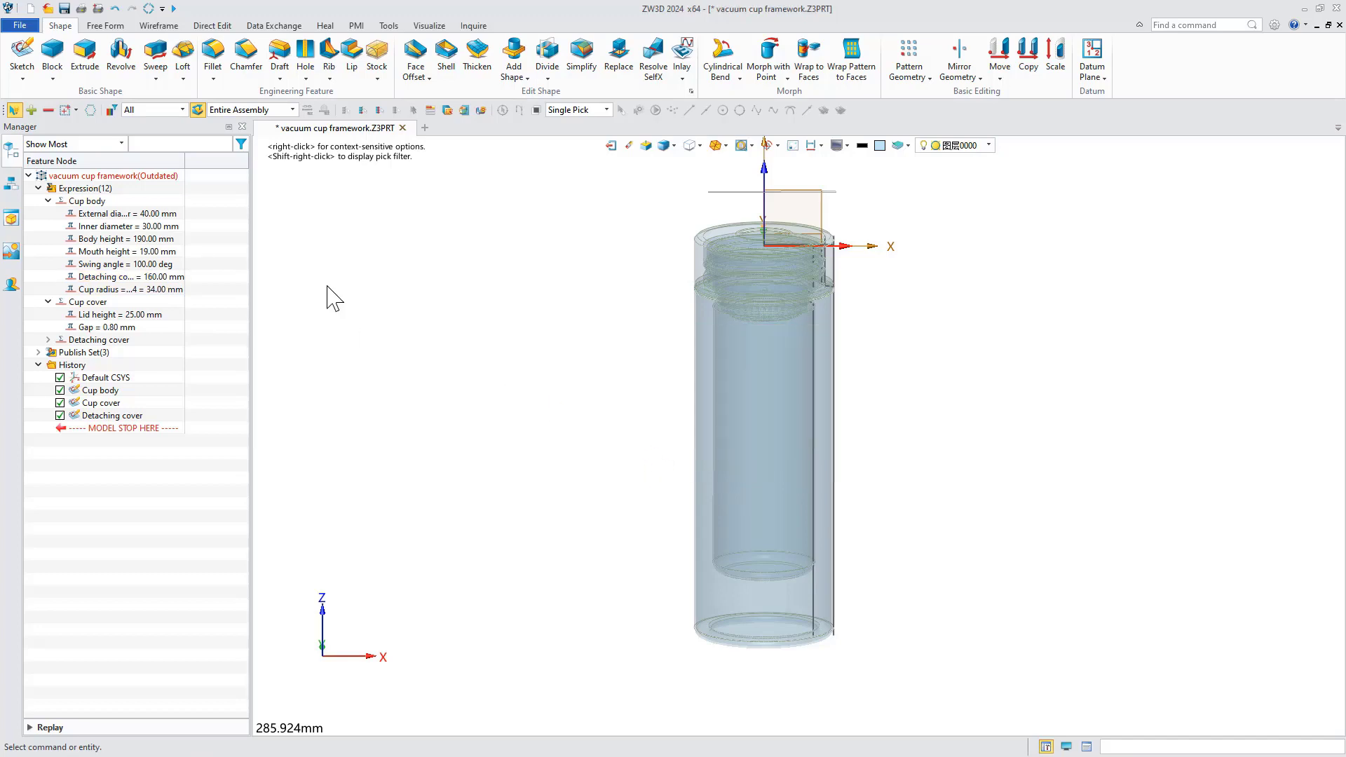
- Back in the vacuum cup assembly, run Regen All Components and zoom into the lid area
left_click(611, 145)
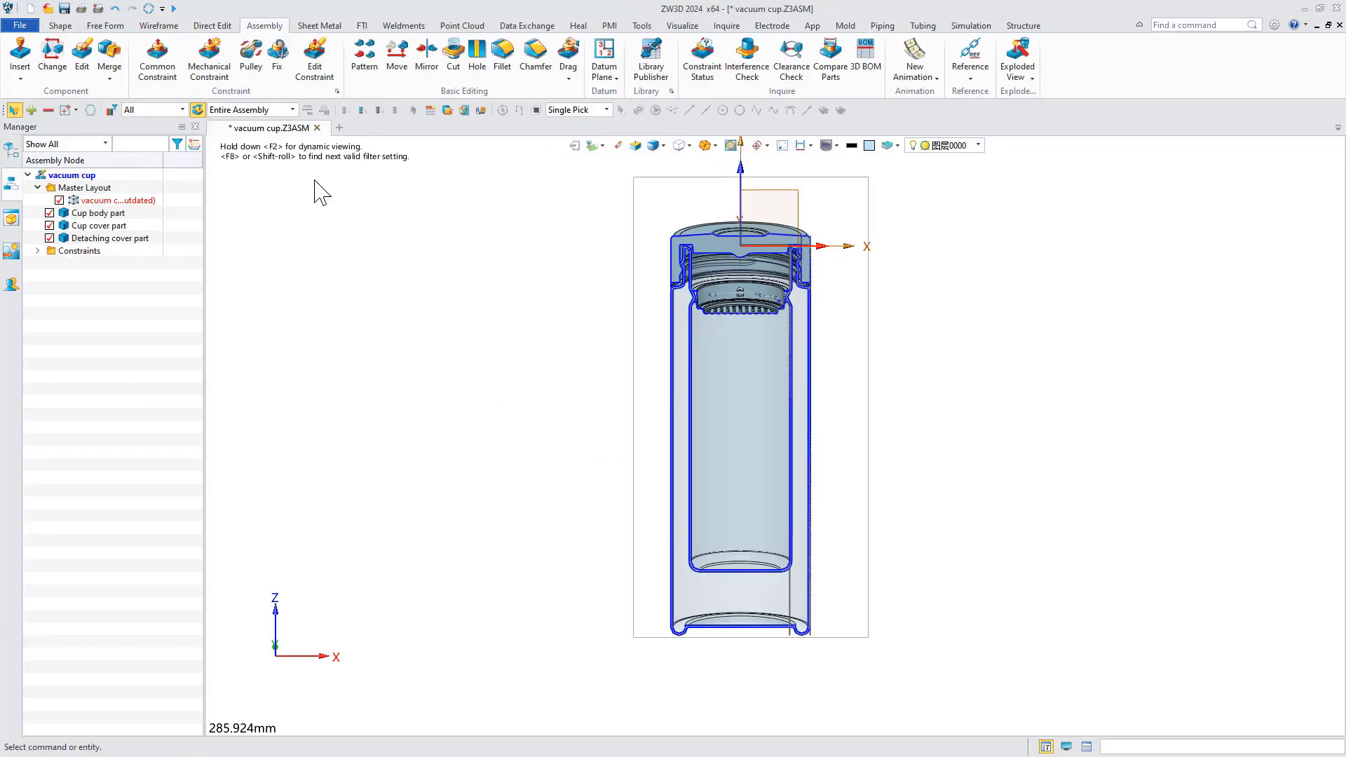
right_click(188, 211)
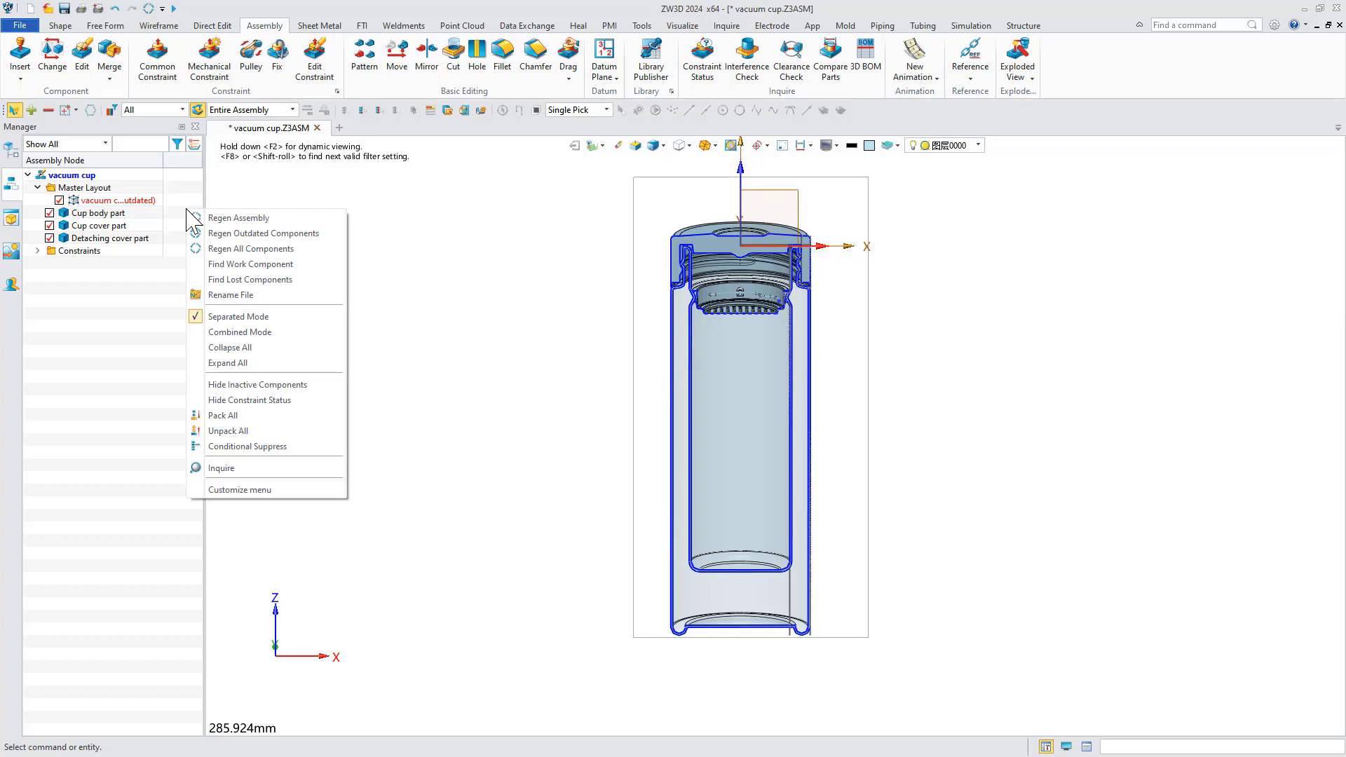
left_click(235, 249)
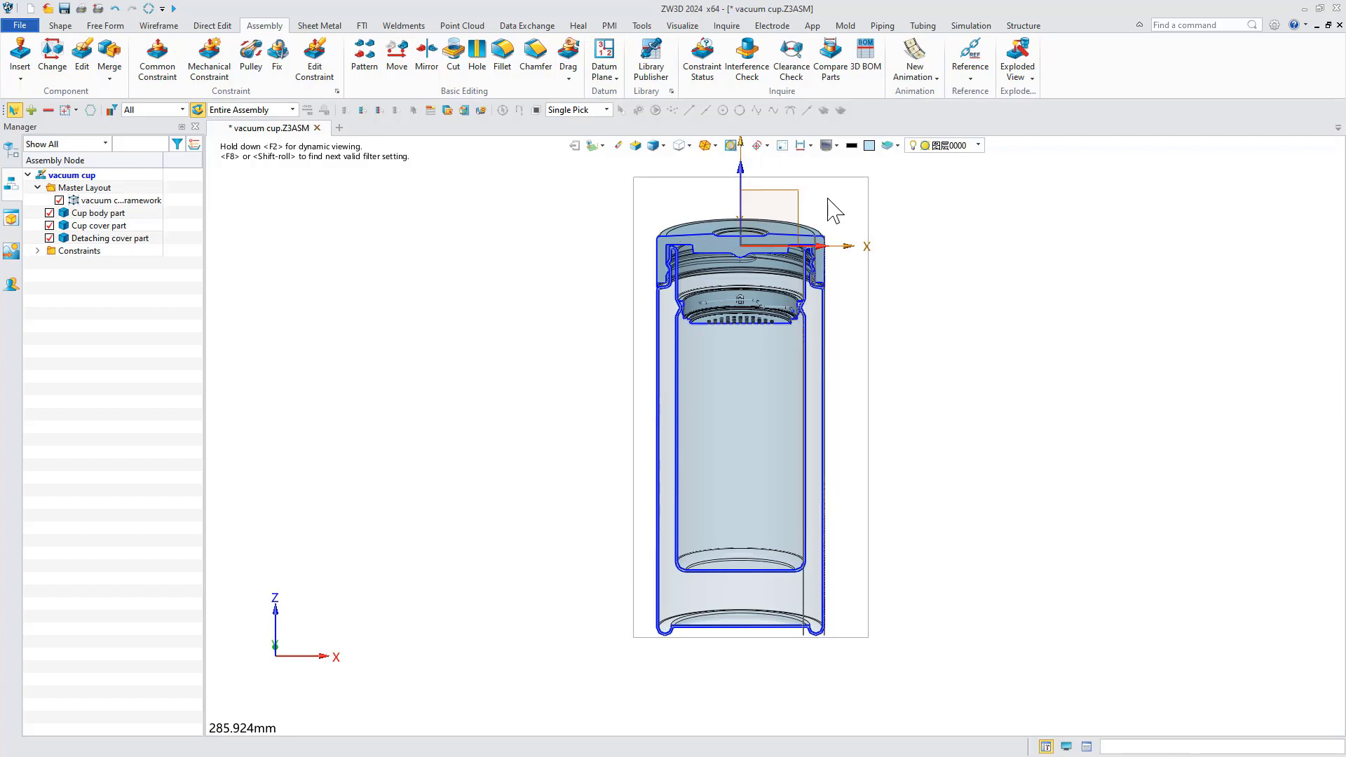
scroll(829, 210, "up", 5)
scroll(629, 221, "up", 1)
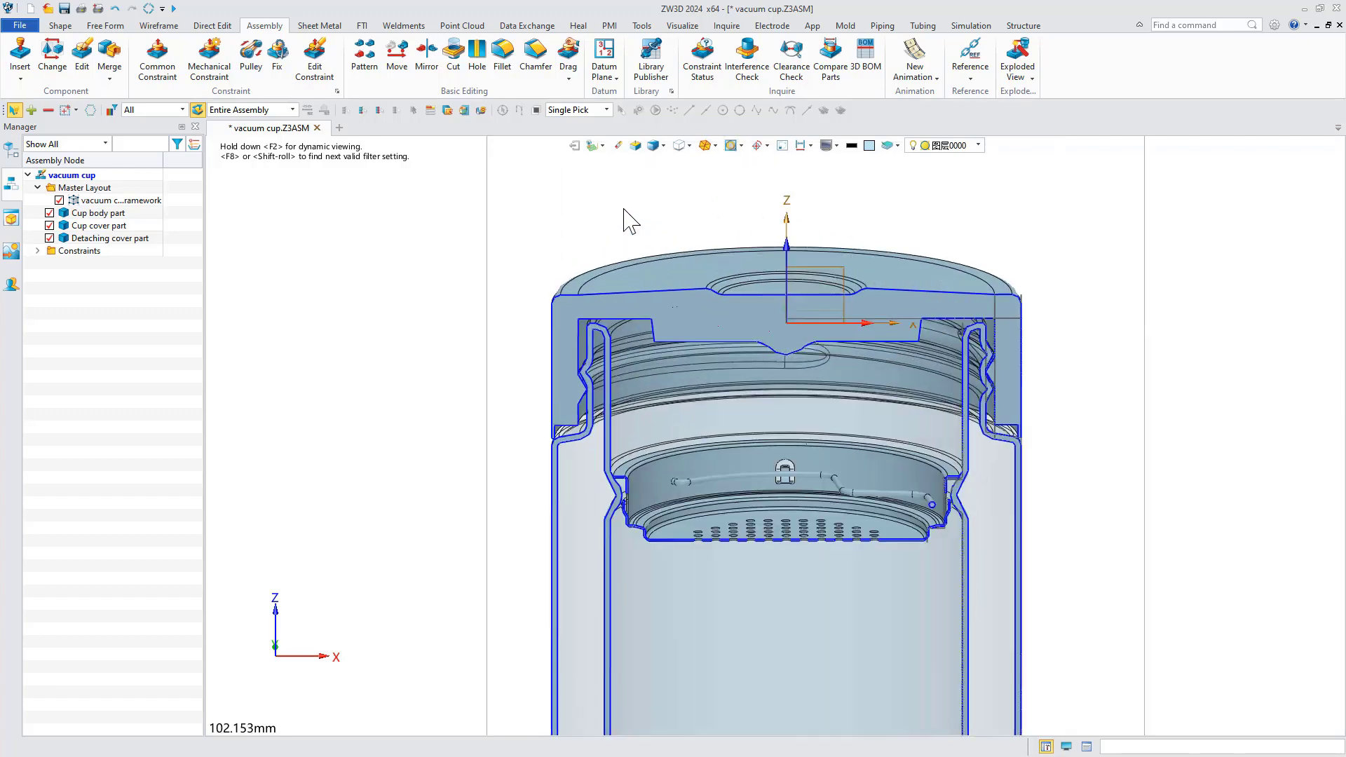